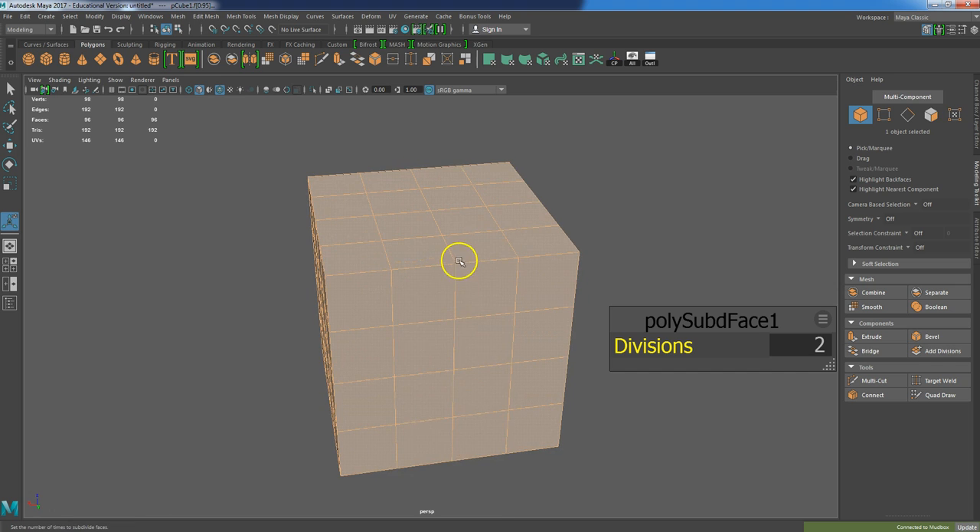
Select four faces near the top of the cube's front and move them inward to form a dent
left_click(460, 274)
left_click(437, 251)
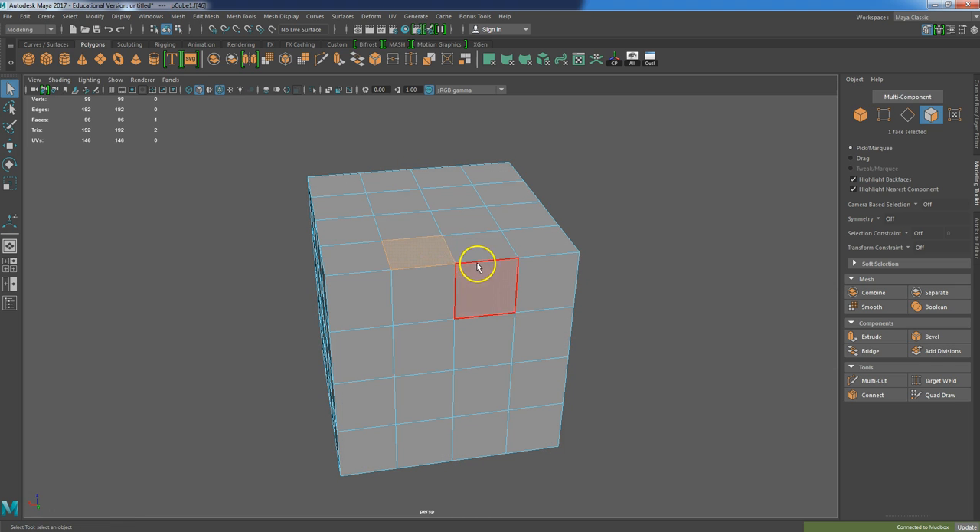
left_click(425, 278, "shift")
left_click(482, 289, "shift")
key("w")
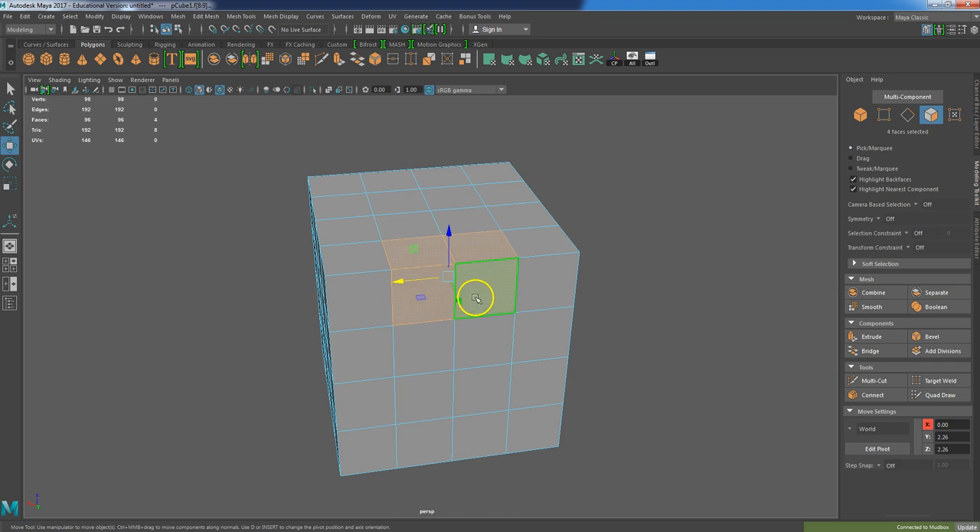
left_click_drag(448, 236, 455, 301)
left_click_drag(457, 369, 444, 325)
left_click_drag(437, 286, 447, 258)
Select a vertical column of front faces, scale it narrower and nudge it slightly downward
left_click(467, 385)
left_click_drag(420, 418, 416, 219, "alt")
left_click_drag(404, 151, 393, 480)
key("e")
key("r")
left_click_drag(400, 310, 385, 311)
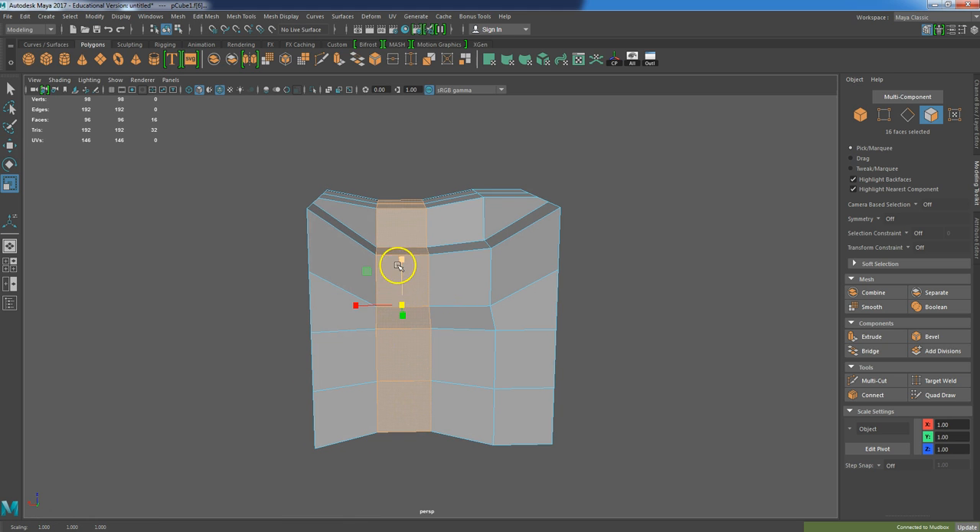
key("w")
left_click_drag(402, 260, 403, 267)
Select the right-hand column of faces and shift it sideways
mouse_move(484, 311)
left_mouse_down("alt")
mouse_move(457, 324)
mouse_move(480, 322)
left_mouse_up("alt")
left_click_drag(532, 148, 532, 432)
left_click_drag(457, 301, 487, 301)
Rotate the right-hand column of faces outward, extend the selection and move it sideways
key("e")
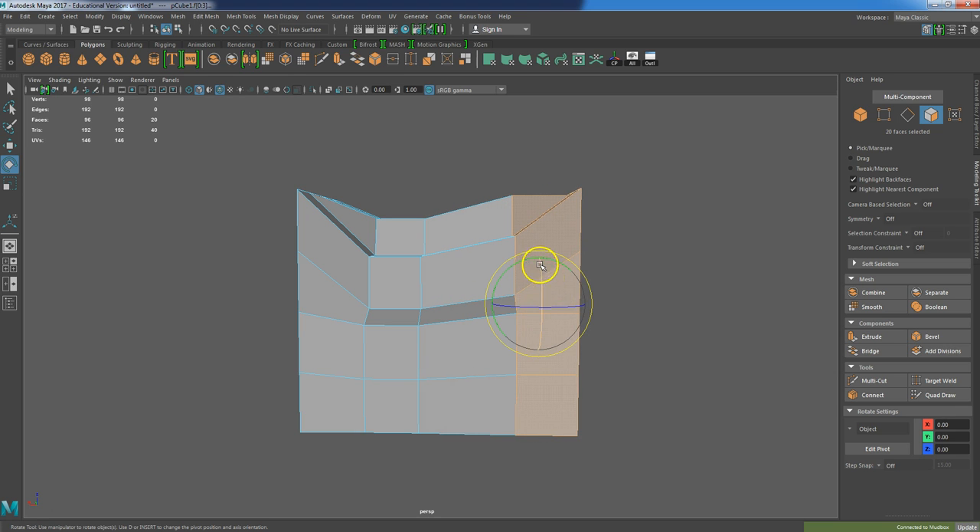
mouse_move(548, 258)
left_mouse_down()
mouse_move(560, 256)
mouse_move(552, 257)
left_mouse_up()
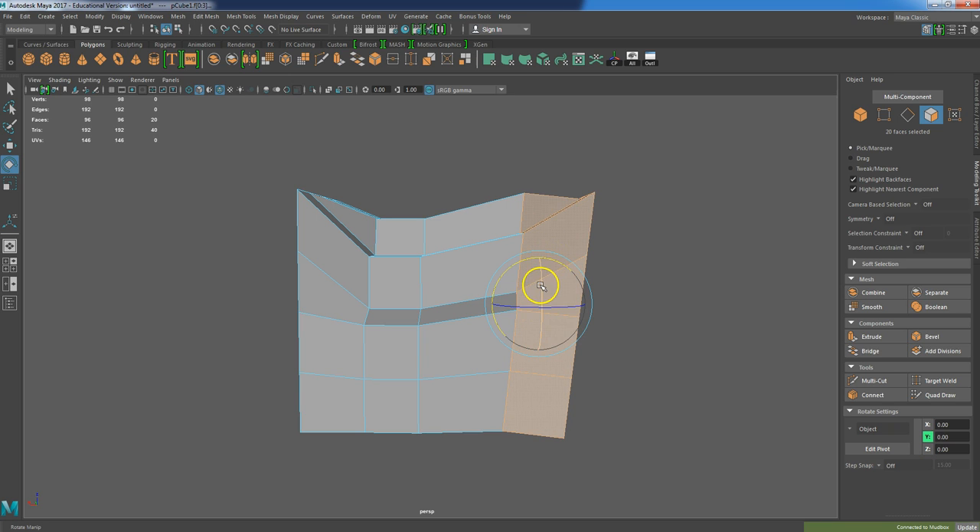
left_click_drag(535, 287, 547, 261)
left_click(630, 153)
left_click_drag(602, 153, 541, 374)
left_click_drag(546, 262, 564, 260)
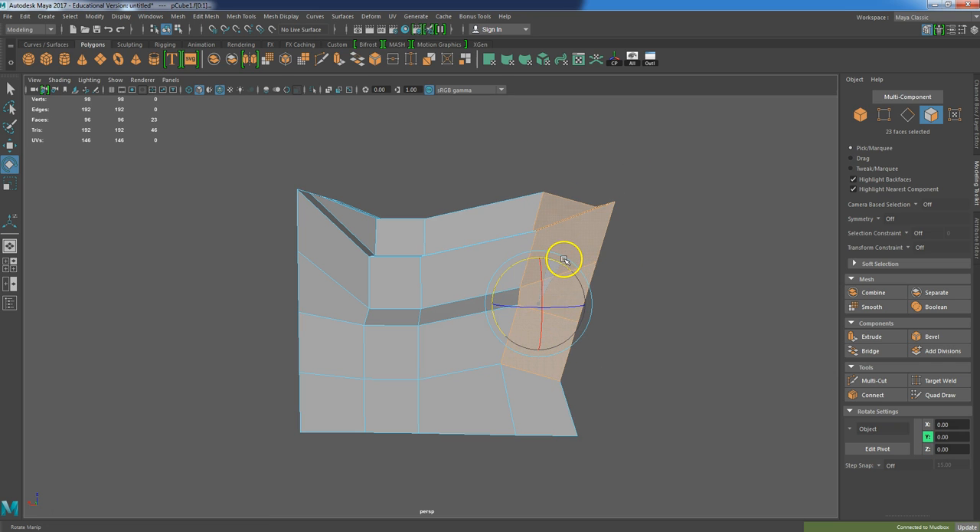
key("w")
left_click_drag(492, 304, 527, 292)
Select the right half of the mesh faces and scale them inward
left_click_drag(498, 153, 689, 499)
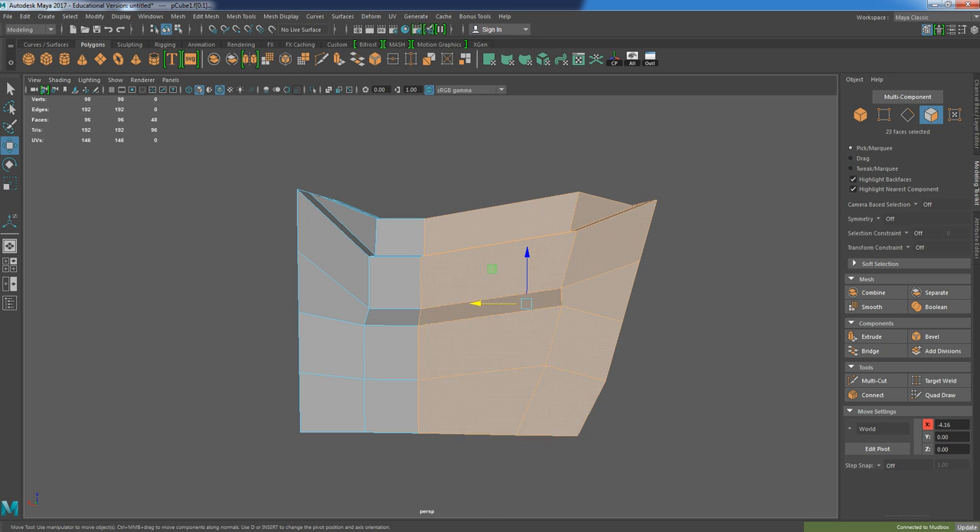
key("r")
left_click_drag(498, 304, 457, 320)
key("q")
key("w")
left_click_drag(564, 414, 482, 458, "alt")
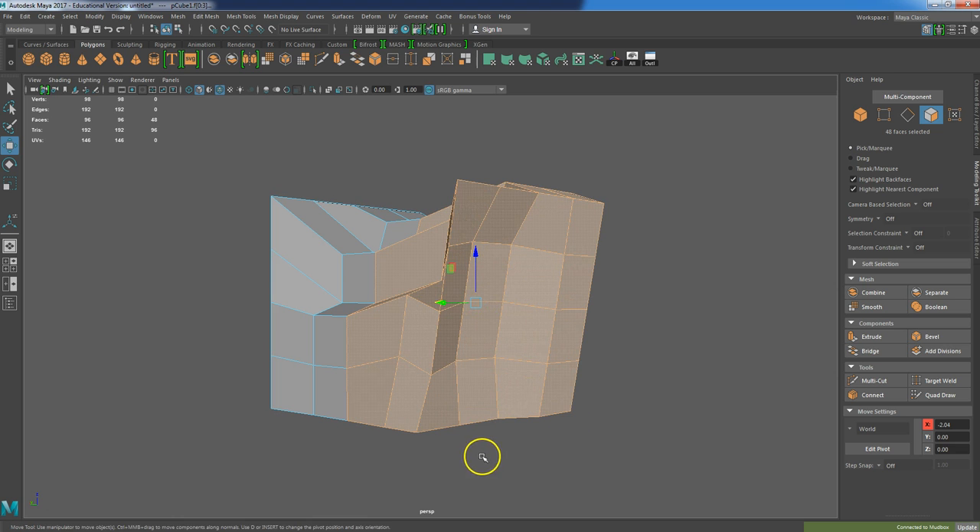
Select a face near the bottom front corner and rotate it slightly
left_click(449, 403)
left_click(478, 397)
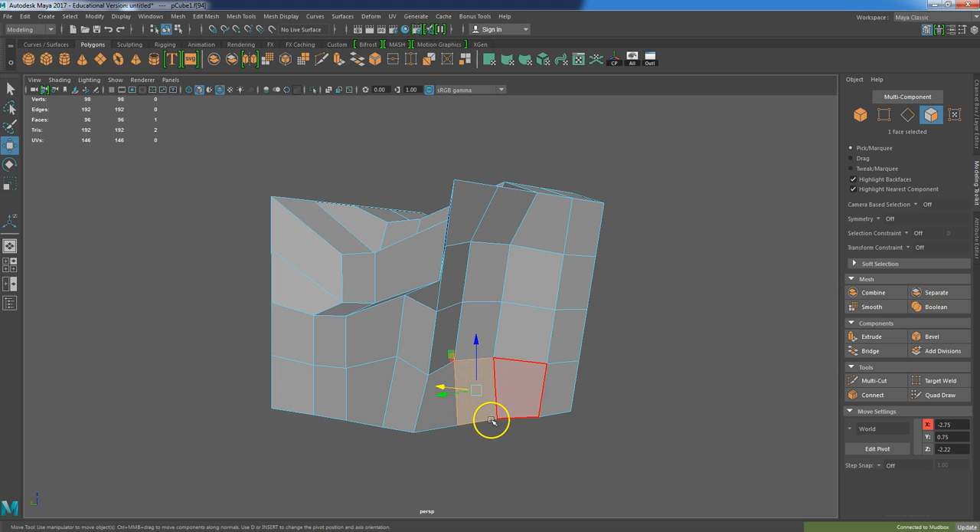
left_click(533, 406)
left_click(561, 408)
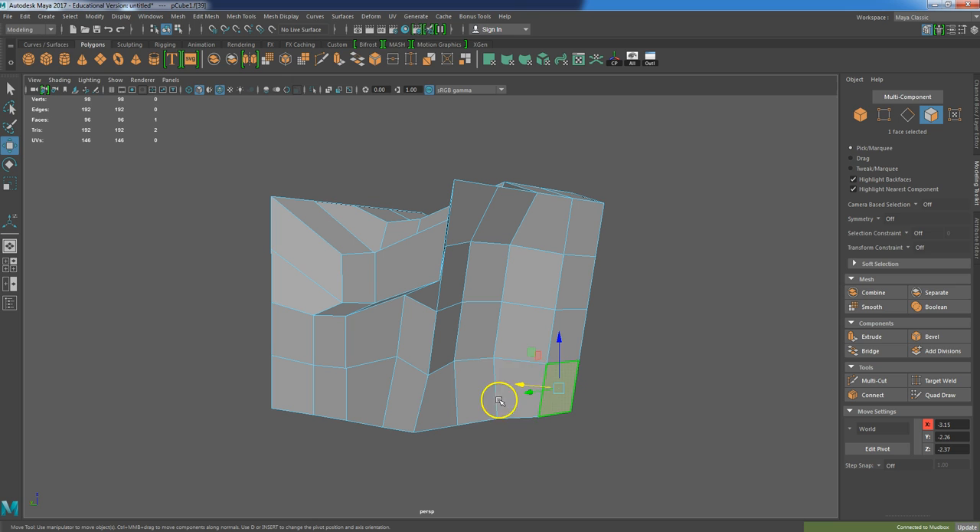
left_click(451, 398, "shift")
key("e")
left_click_drag(520, 352, 494, 352)
Select another lower face and rotate it to angle the bottom corner
left_click(628, 337)
left_click(474, 367)
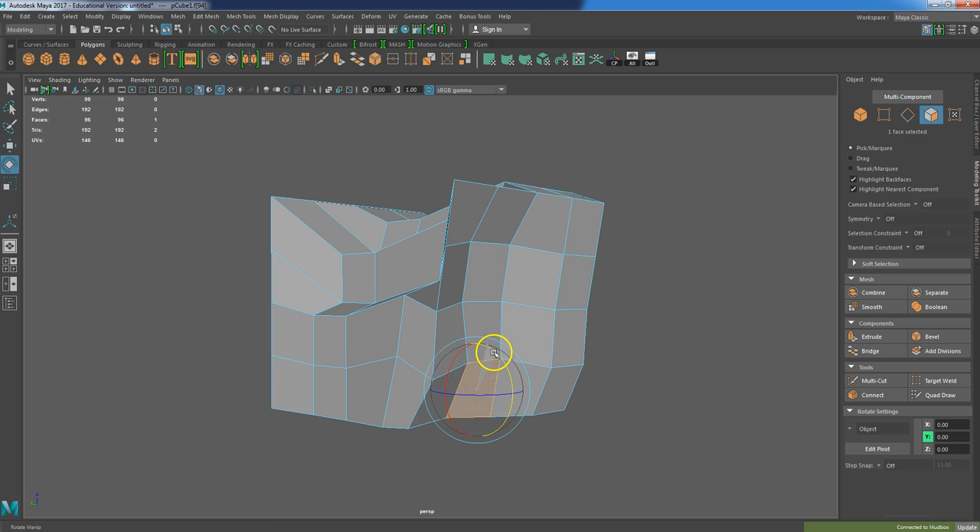
left_click(549, 378)
left_click_drag(555, 383, 641, 411, "alt")
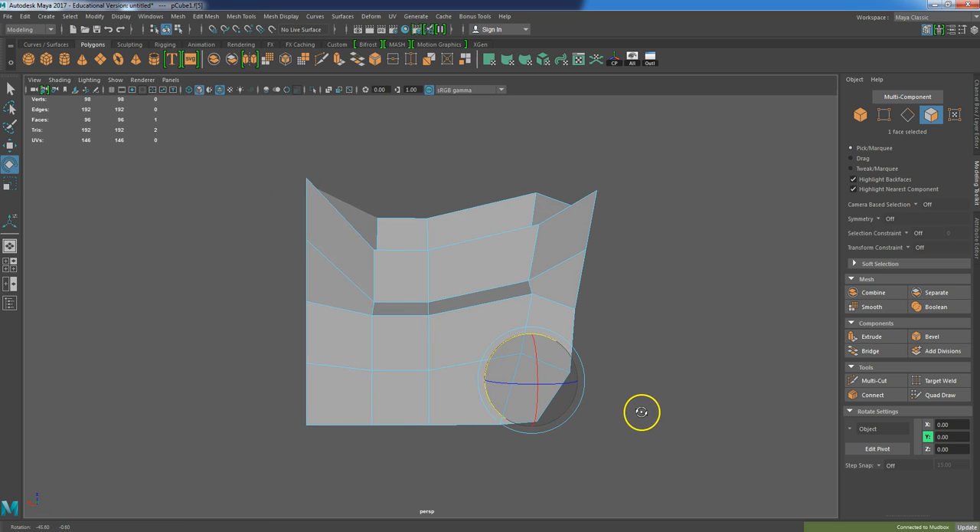
left_click_drag(596, 297, 580, 314, "alt")
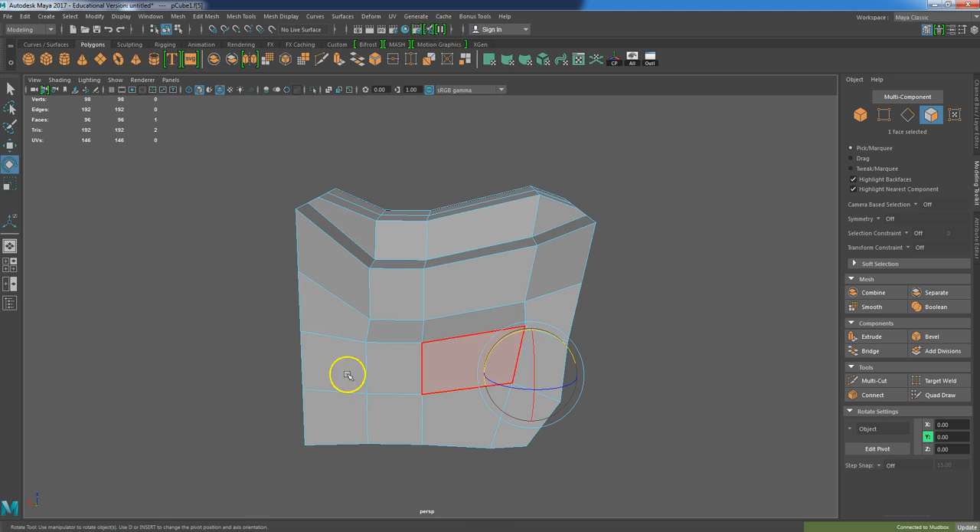
Select the horizontal face loop around the mid-section and scale it slightly
left_click_drag(318, 415, 405, 407, "alt")
left_click_drag(372, 340, 494, 421, "alt")
left_click(304, 331, "shift")
left_click_drag(290, 377, 295, 371, "alt")
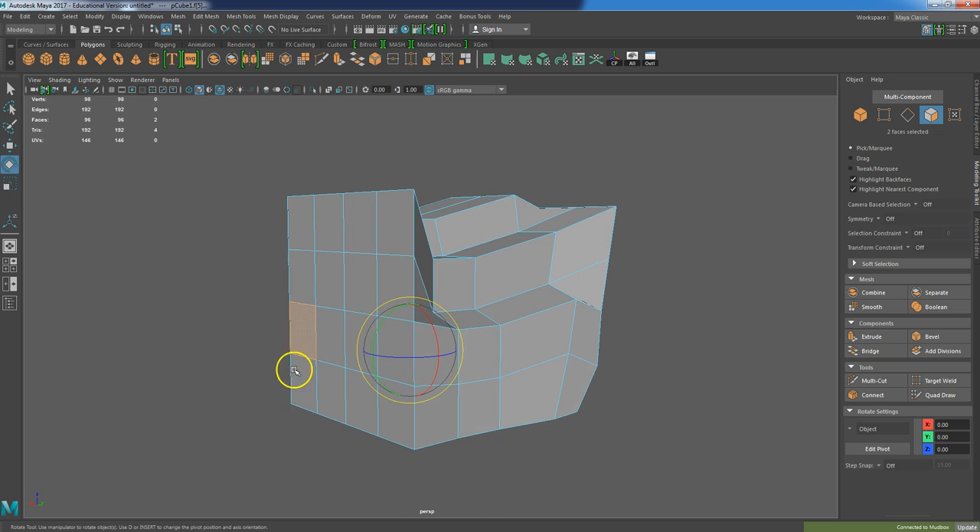
double_click(323, 337, "shift")
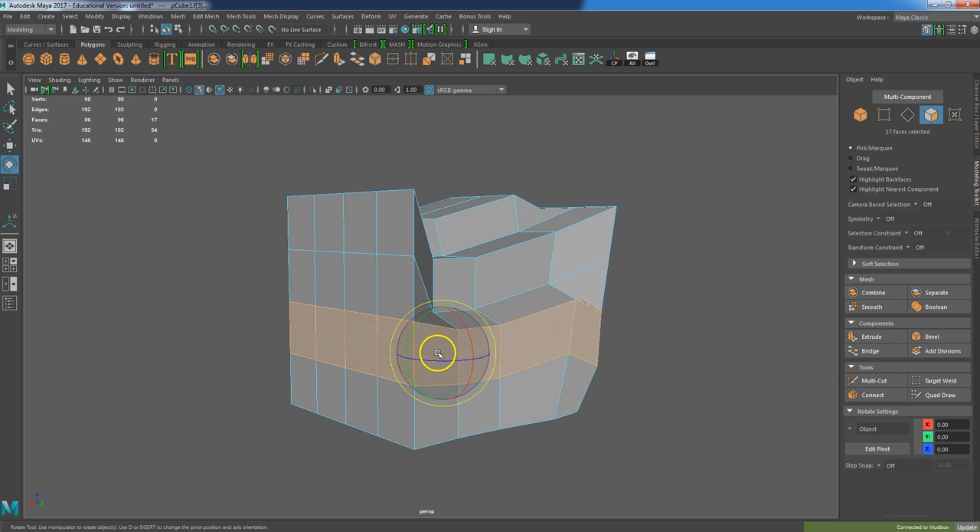
key("r")
left_click_drag(444, 353, 432, 350)
Select two faces on the left side and push them outward
key("w")
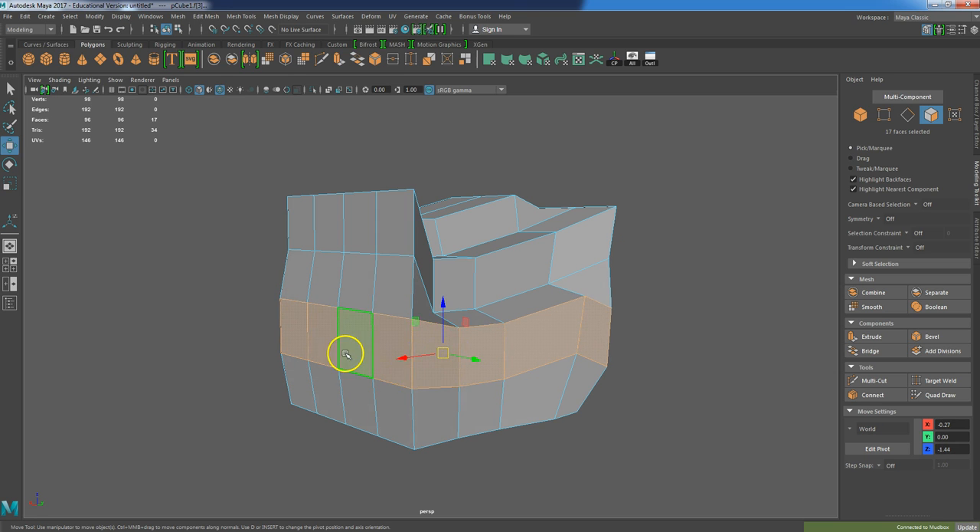
left_click(345, 354)
left_click(289, 341, "shift")
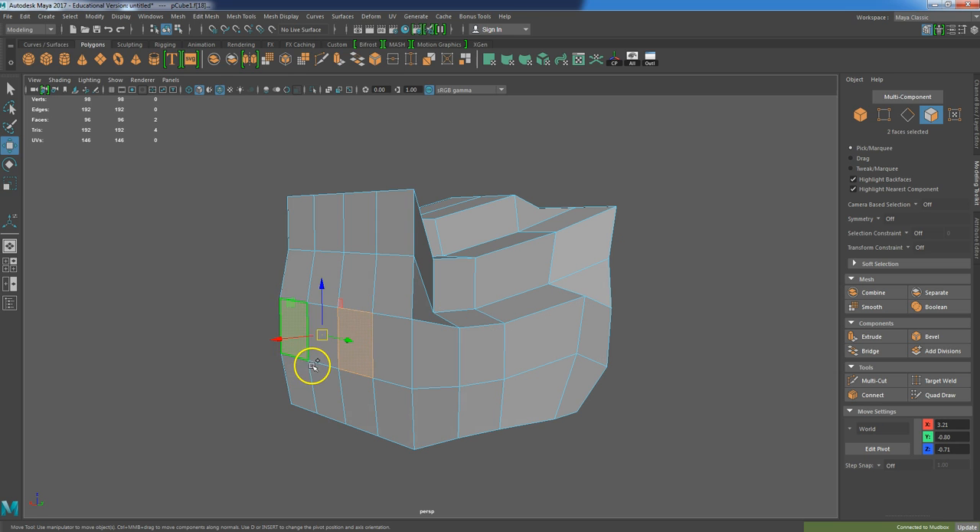
left_click_drag(276, 339, 266, 343)
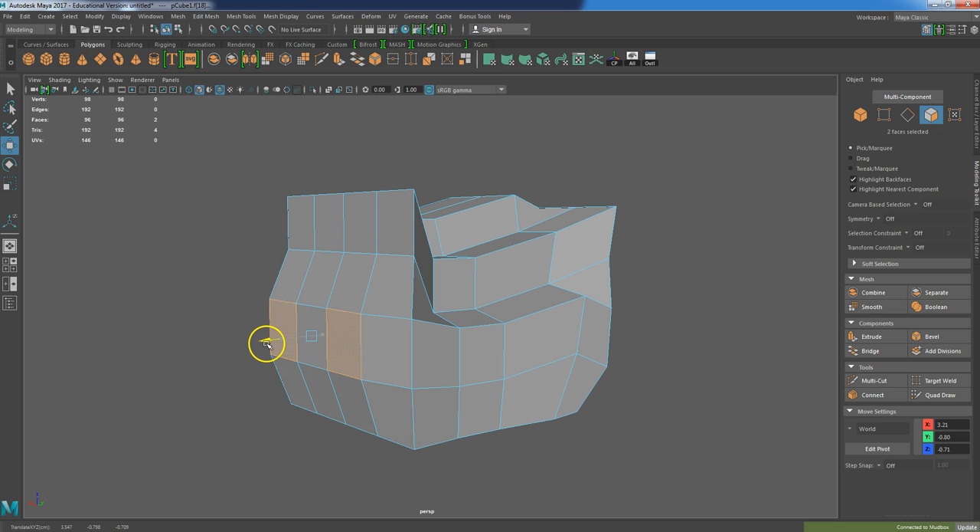
Select several faces near the centre of the mesh and scale them
left_click(373, 347)
left_click_drag(332, 372, 462, 379, "alt")
left_click(519, 359)
left_click(460, 353, "shift")
left_click(444, 310, "shift")
left_click(412, 304, "shift")
key("e")
key("r")
left_click_drag(434, 332, 460, 345)
Move a lower face to reshape the bottom corner
key("w")
left_click_drag(486, 417, 519, 429, "alt")
left_click(475, 409)
key("e")
key("r")
key("e")
key("w")
key("e")
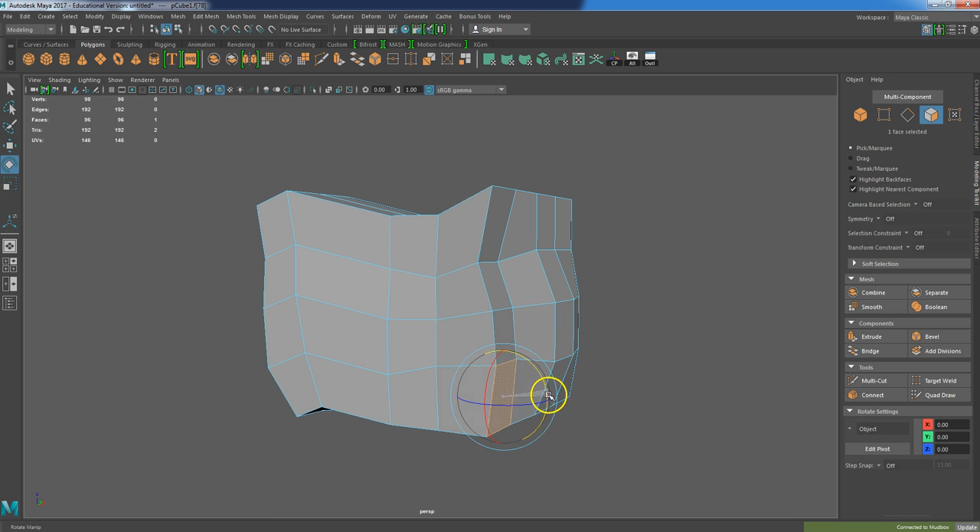
key("w")
middle_click_drag(553, 402, 531, 403)
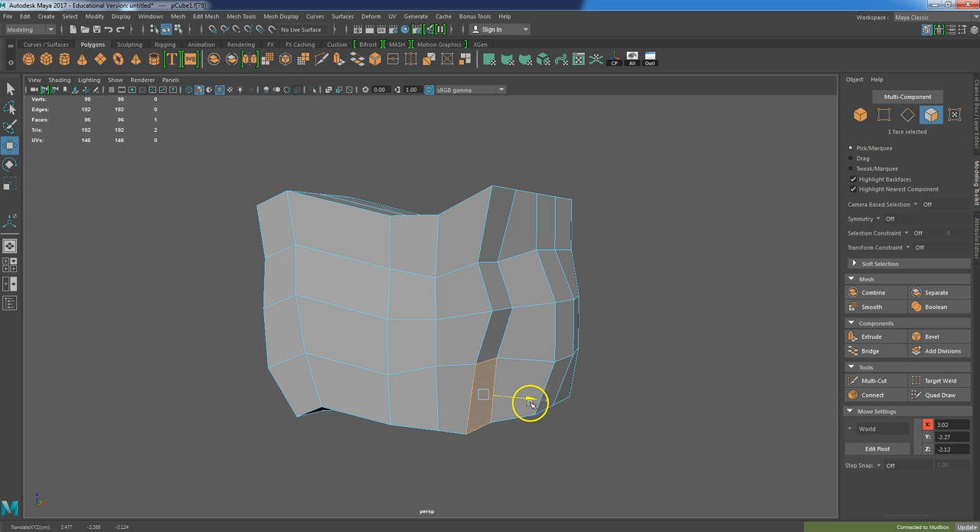
left_click_drag(536, 404, 477, 410, "alt")
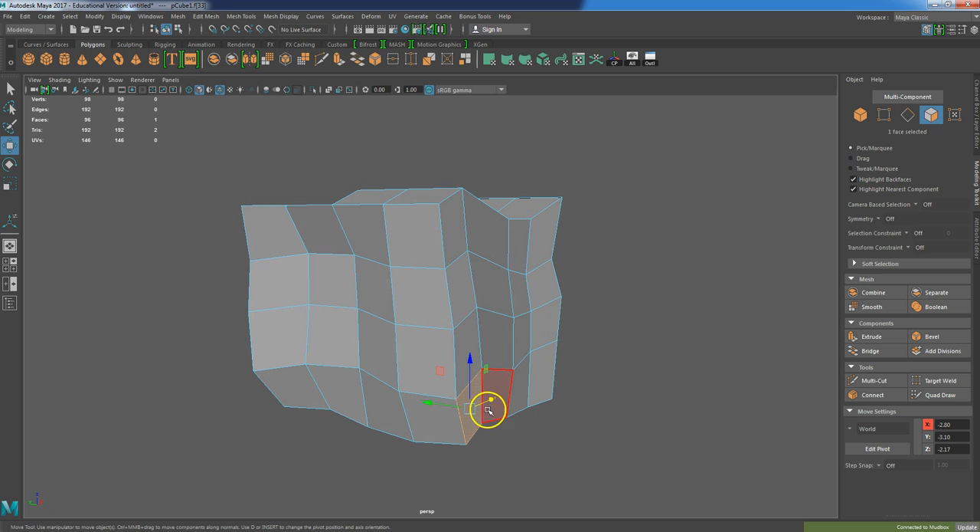
Rotate and move four faces at the bottom corner
key("e")
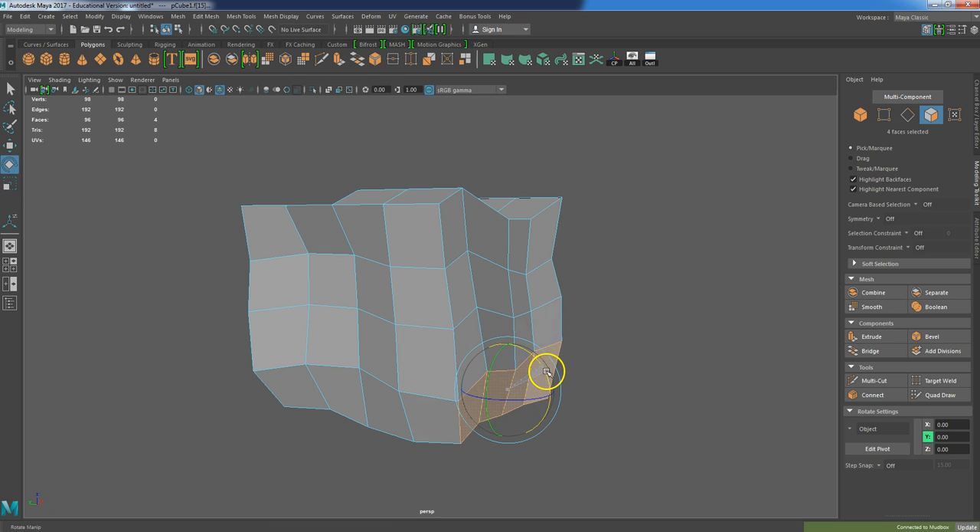
key("w")
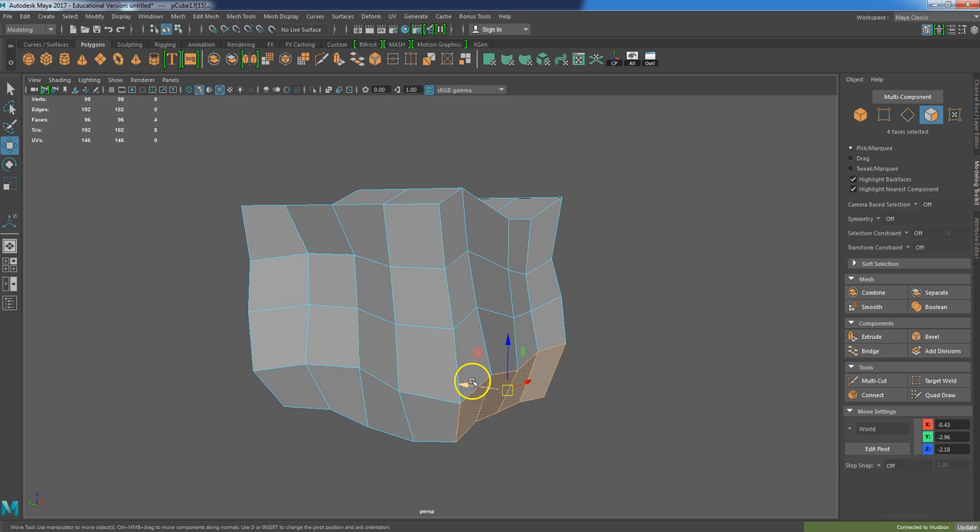
left_click_drag(471, 381, 454, 385)
left_click(464, 324)
left_click_drag(464, 324, 688, 365, "alt")
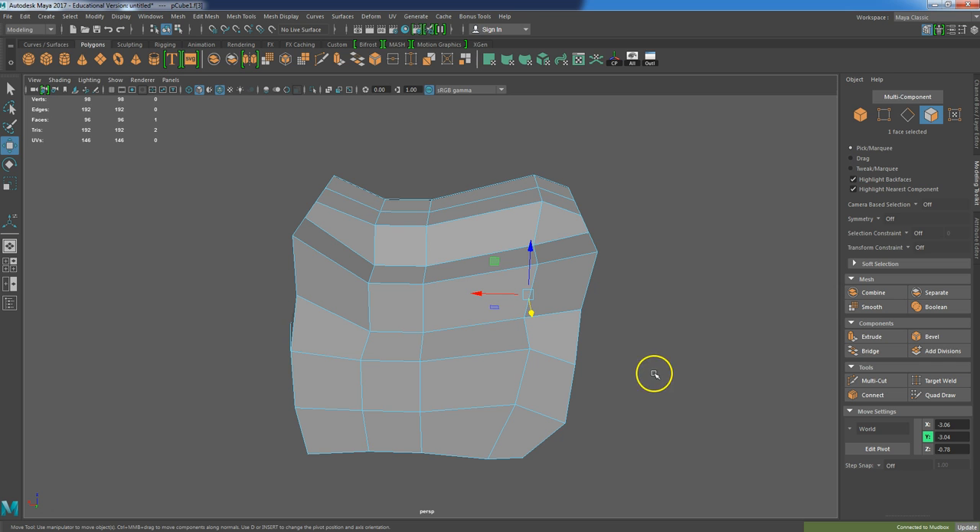
Turn on smooth preview and move a front face to refine the bulge
key("3")
left_click_drag(630, 380, 463, 332, "alt")
right_click_drag(476, 247, 475, 274)
left_click(488, 286)
left_click_drag(513, 328, 536, 307, "alt")
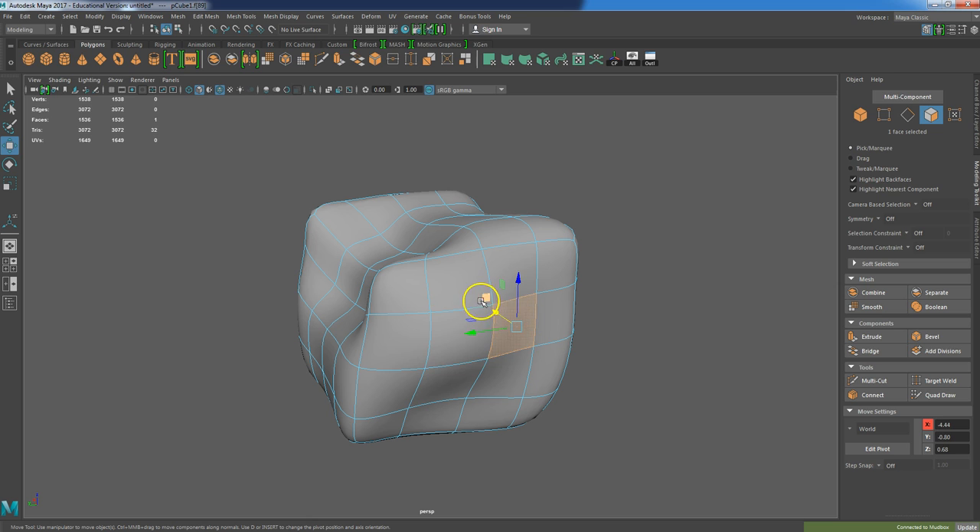
Try adding divisions to a vertical column of faces and undo it
left_click(465, 377, "shift")
left_click(505, 374, "shift")
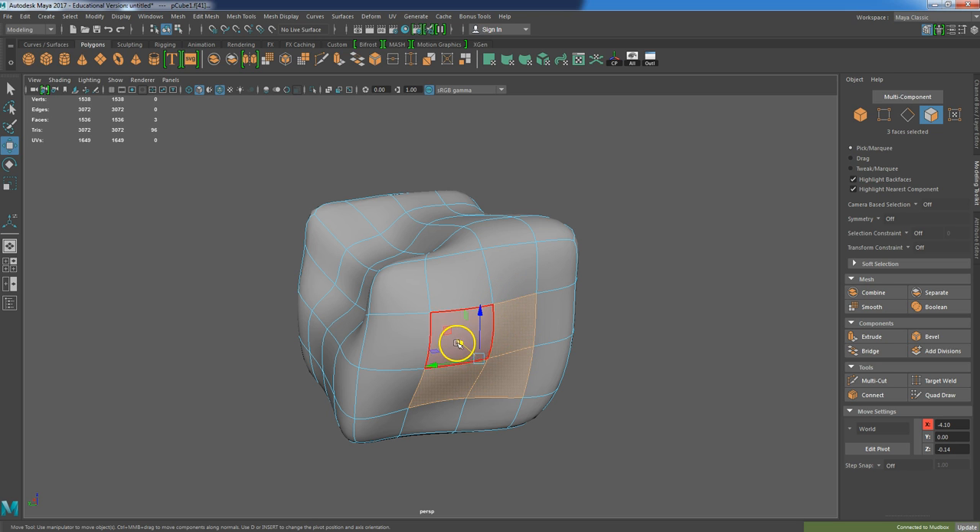
left_click_drag(458, 340, 556, 360)
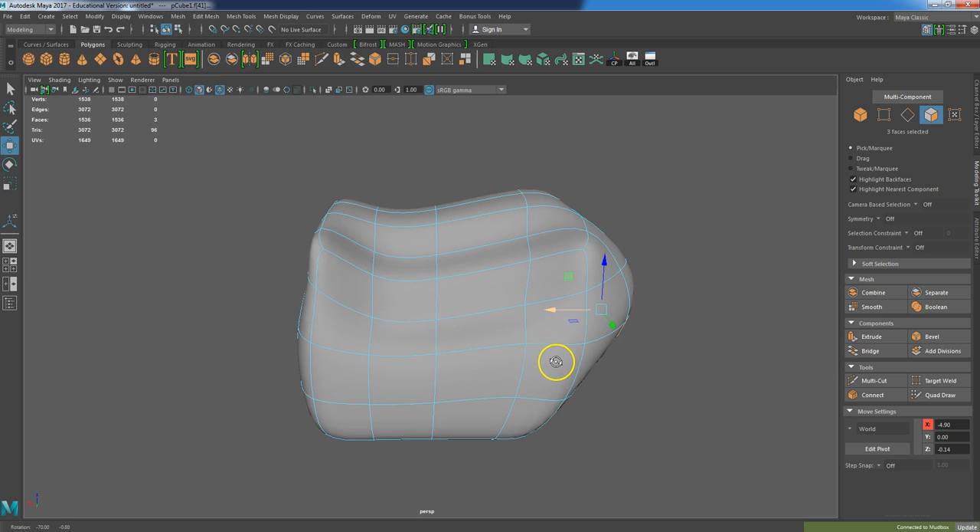
left_click(427, 308)
left_click_drag(411, 183, 391, 476)
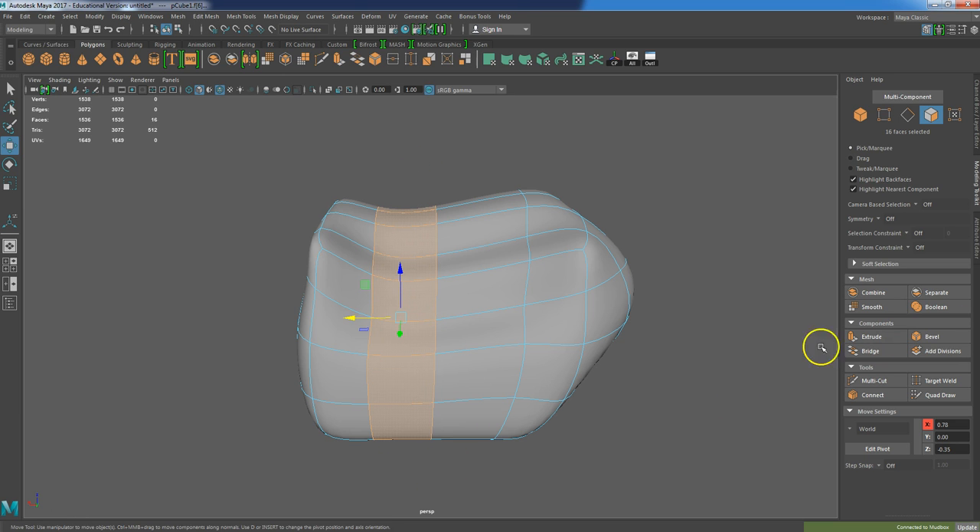
left_click(953, 351)
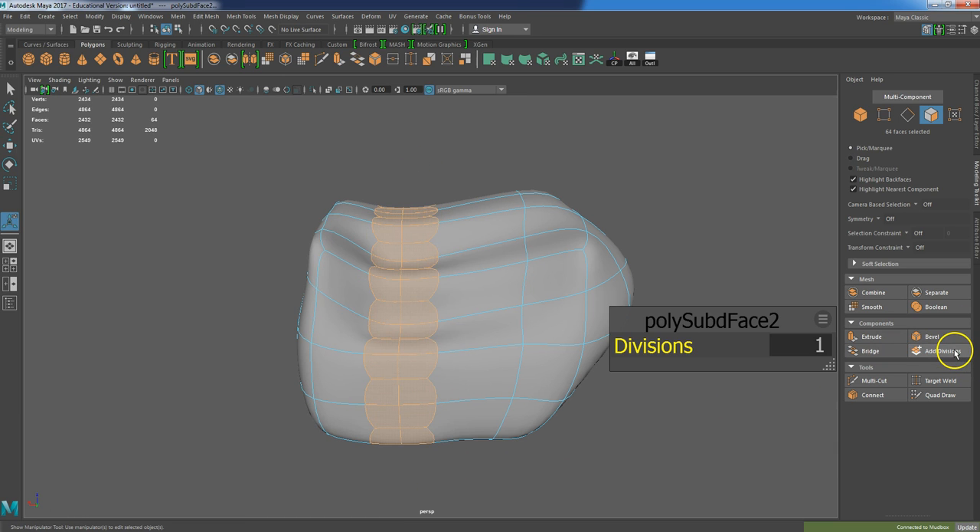
left_click(706, 237)
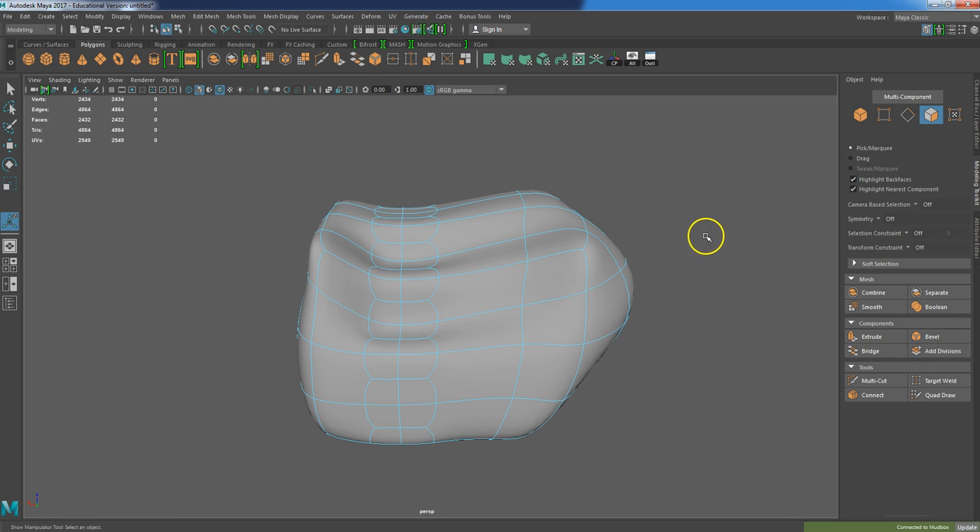
key("ctrl+z")
key("ctrl+z")
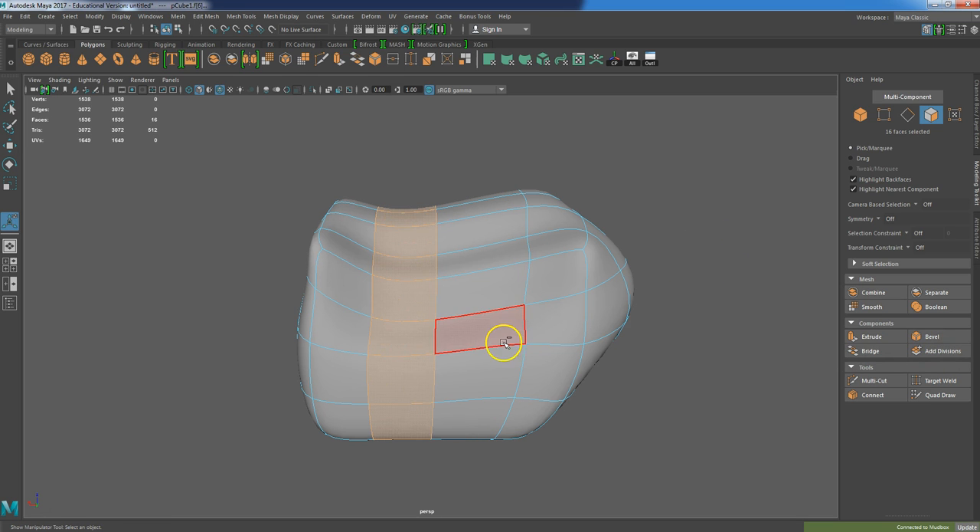
Select all faces of the mesh
left_click(474, 160)
middle_click_drag(487, 227, 511, 224, "alt")
key("space")
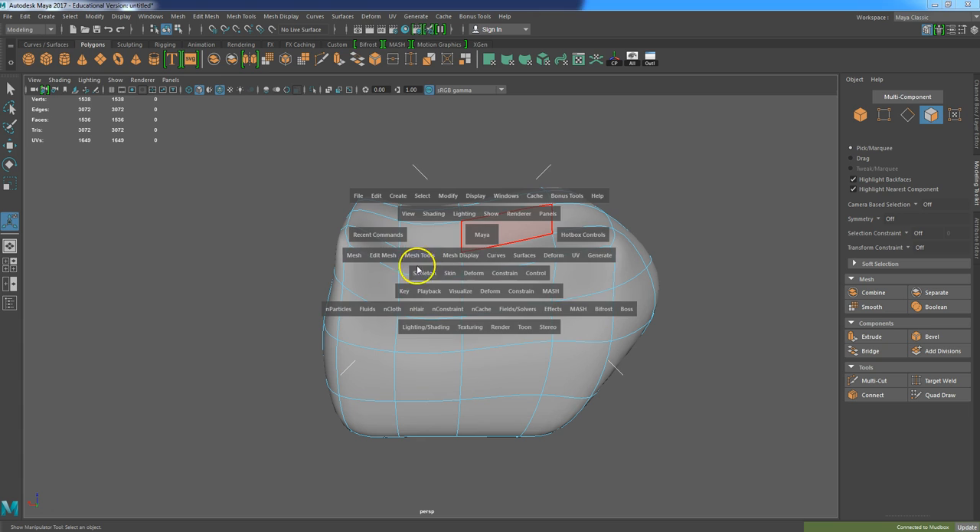
left_click_drag(714, 162, 161, 503)
Insert a vertical edge loop across the mesh with the Multi-Cut tool
left_click(852, 380)
left_click_drag(430, 527, 430, 527)
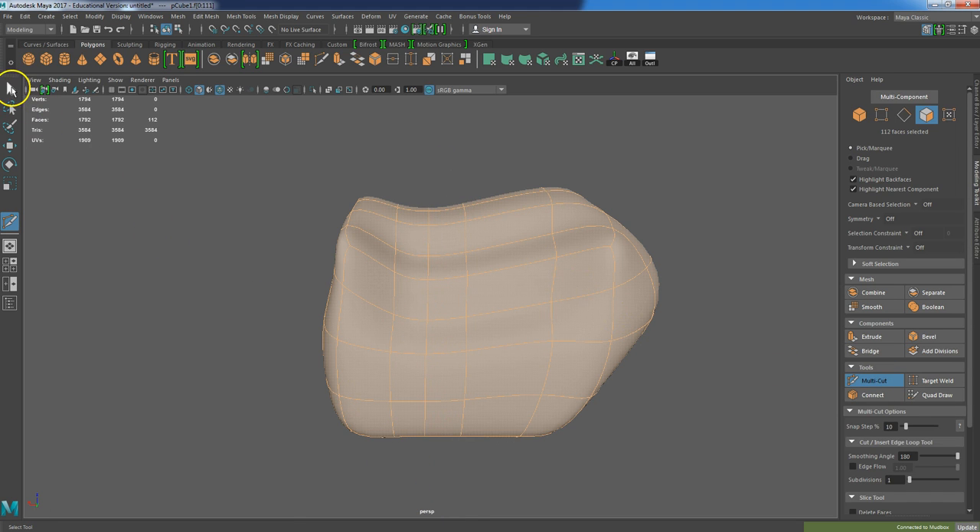
left_click(11, 88)
scroll(410, 256, "up", 3)
scroll(427, 264, "down", 2)
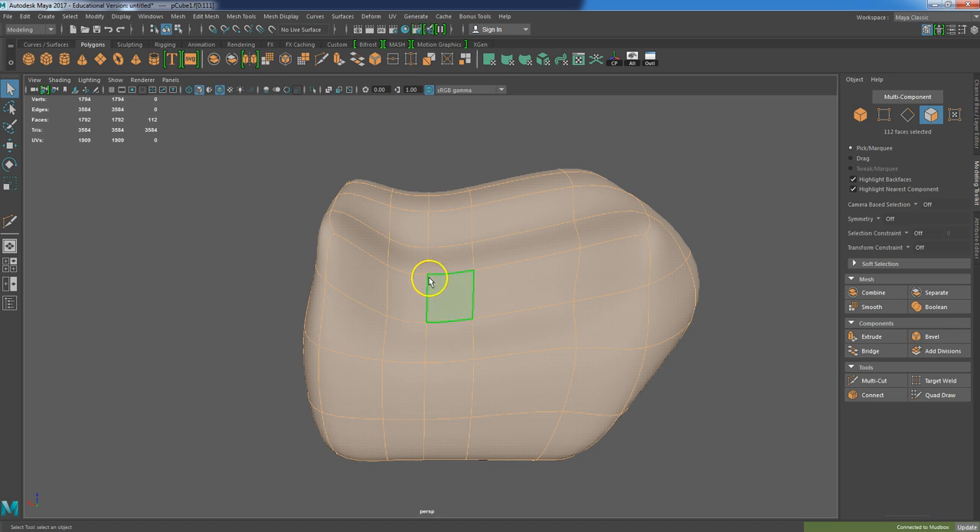
left_click(857, 380)
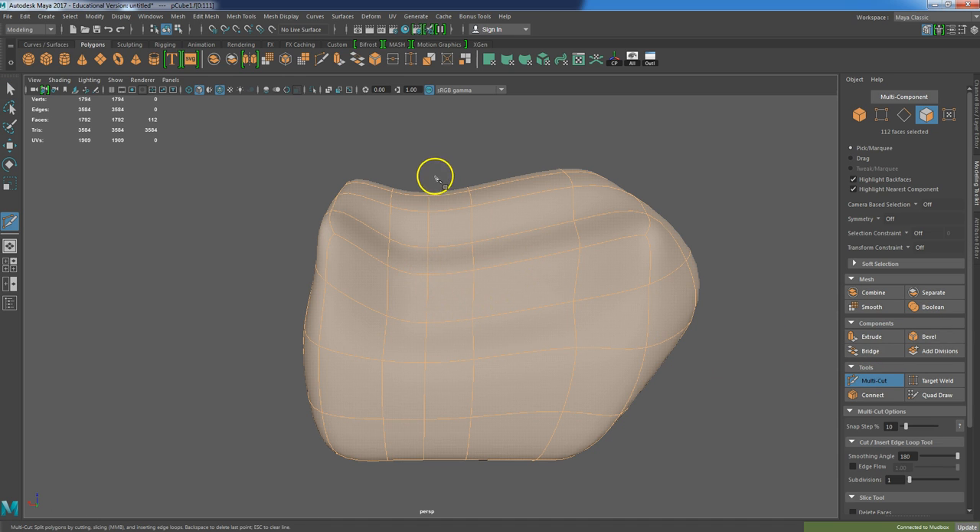
left_click_drag(441, 477, 439, 478)
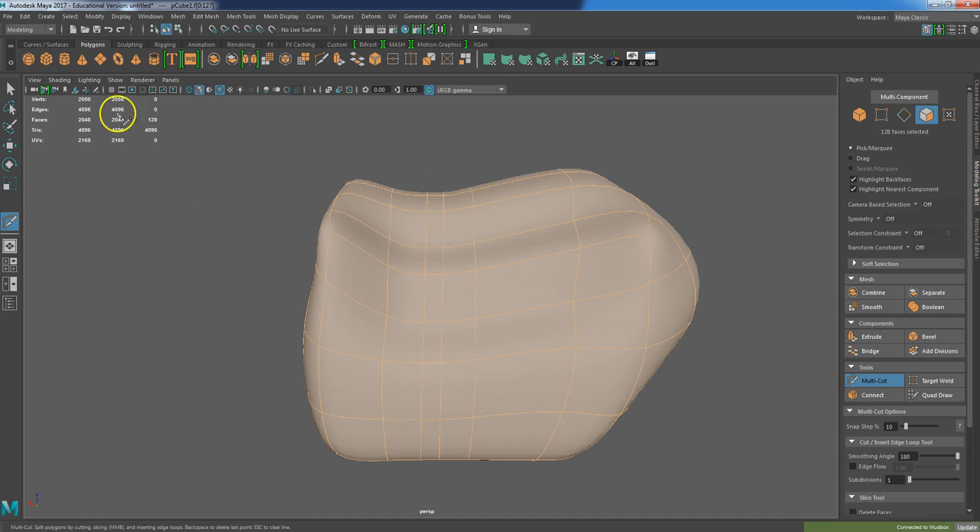
left_click(11, 88)
left_click(235, 253)
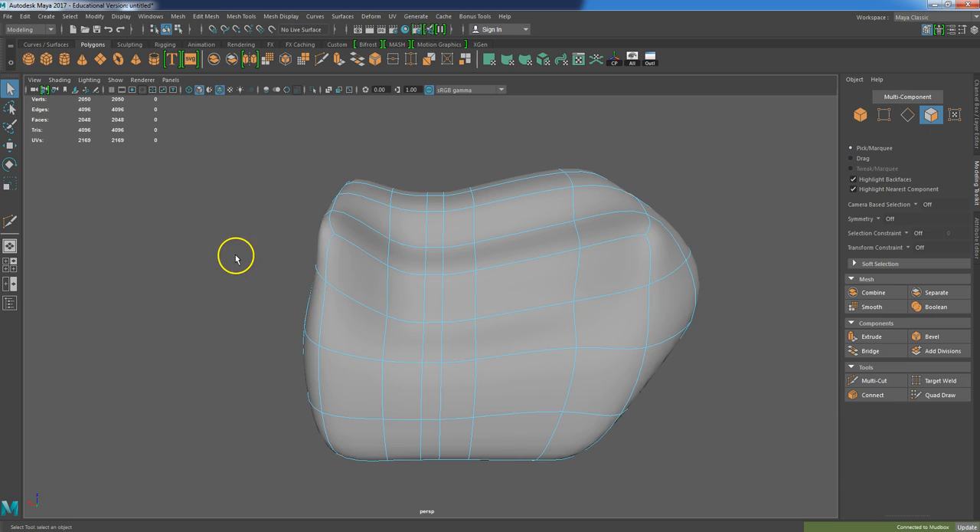
Select the new vertical column of faces and scale it narrower
left_click(431, 217)
double_click(434, 265, "shift")
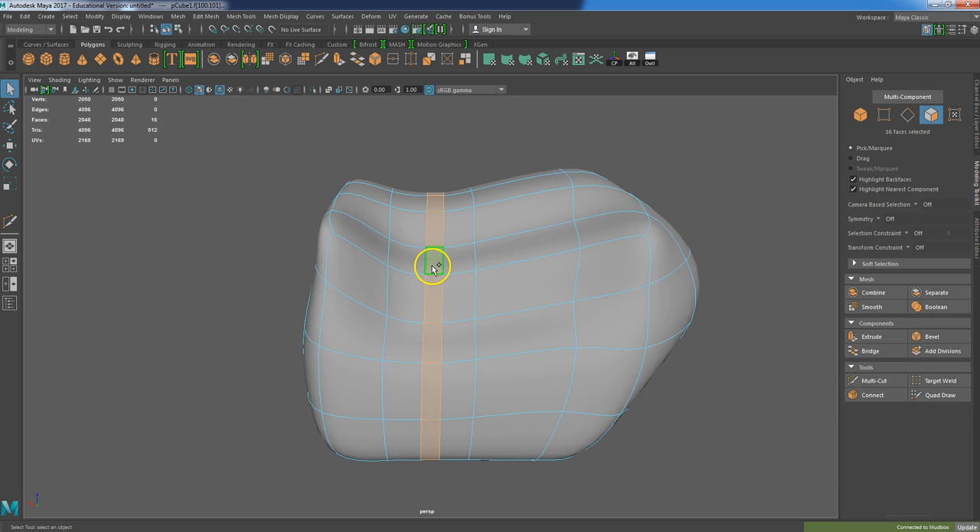
key("e")
key("r")
left_click_drag(435, 316, 372, 316)
key("w")
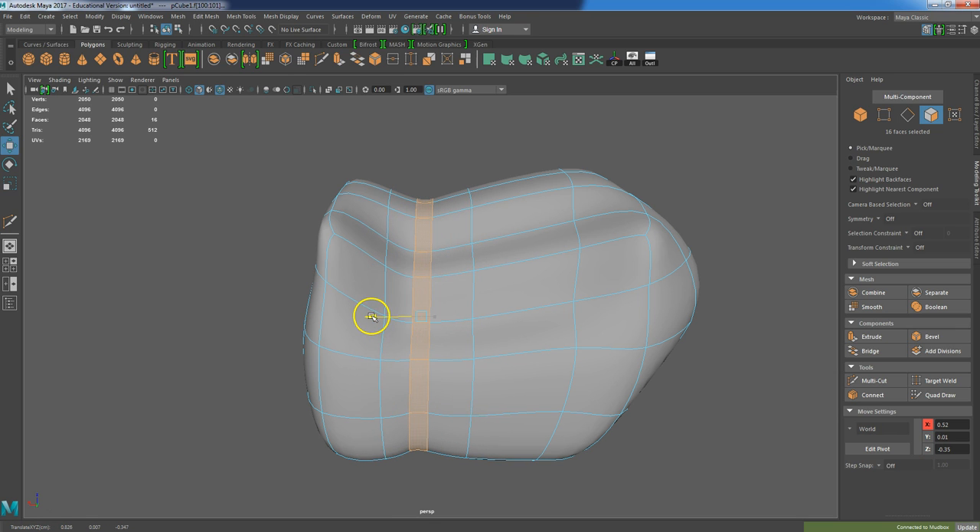
Rotate and scale the face column to bend it into a curved groove through the rock
left_click_drag(466, 161, 438, 464)
key("e")
left_click_drag(458, 134, 436, 514)
key("r")
left_click_drag(441, 315, 455, 311)
left_click_drag(470, 407, 438, 286, "alt")
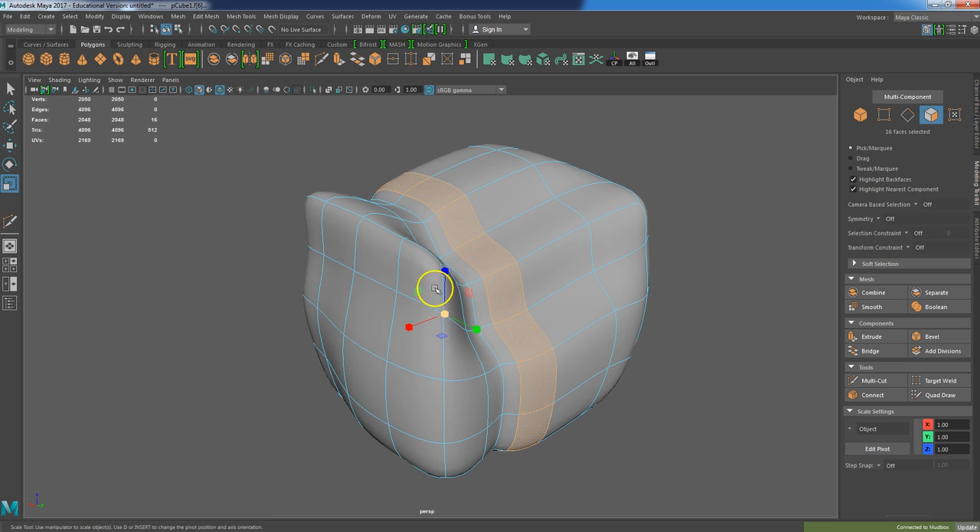
Select four faces at the top corner and move them downward
left_click(391, 262)
left_click(372, 255, "shift")
left_click(306, 225, "shift")
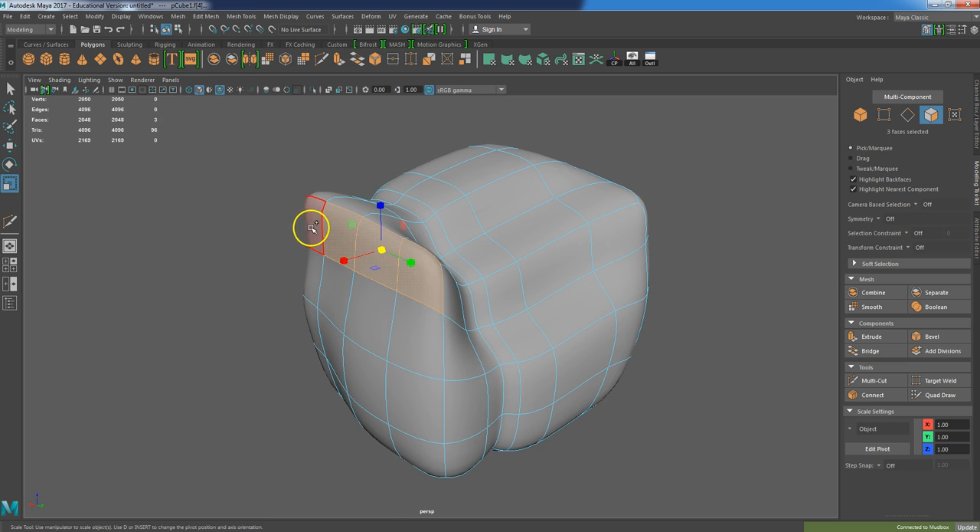
left_click(313, 227, "shift")
key("w")
left_click_drag(360, 192, 368, 247, "alt")
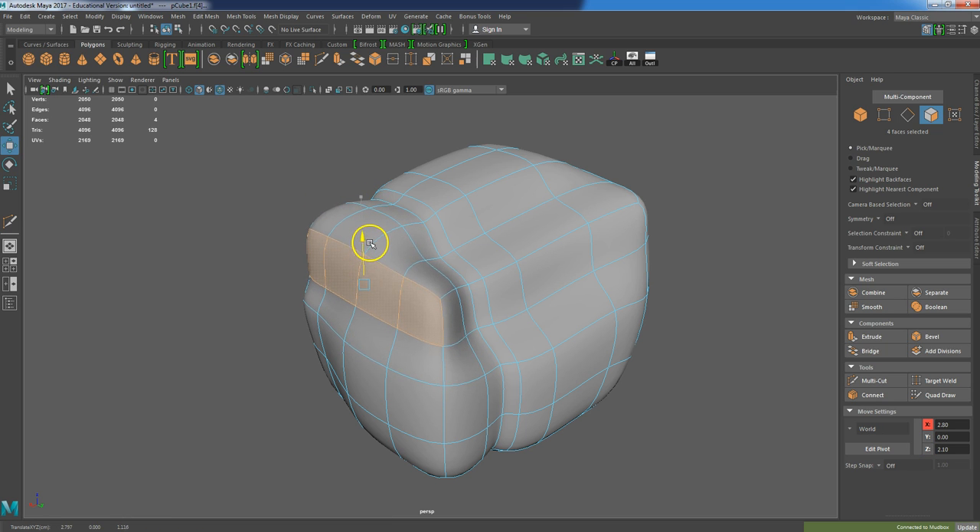
Select a face on the lower side of the corner and move it outward
left_click_drag(339, 372, 500, 354, "alt")
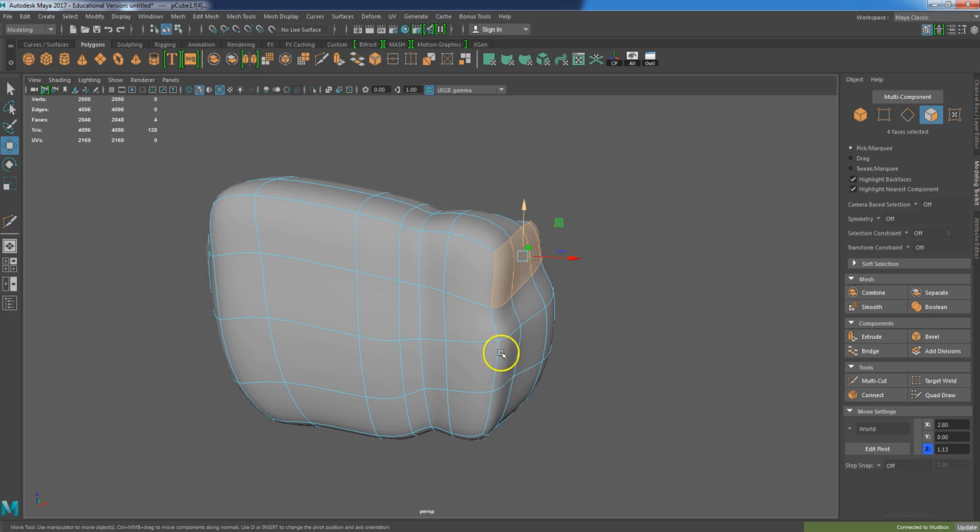
left_click(507, 318)
left_click(511, 355)
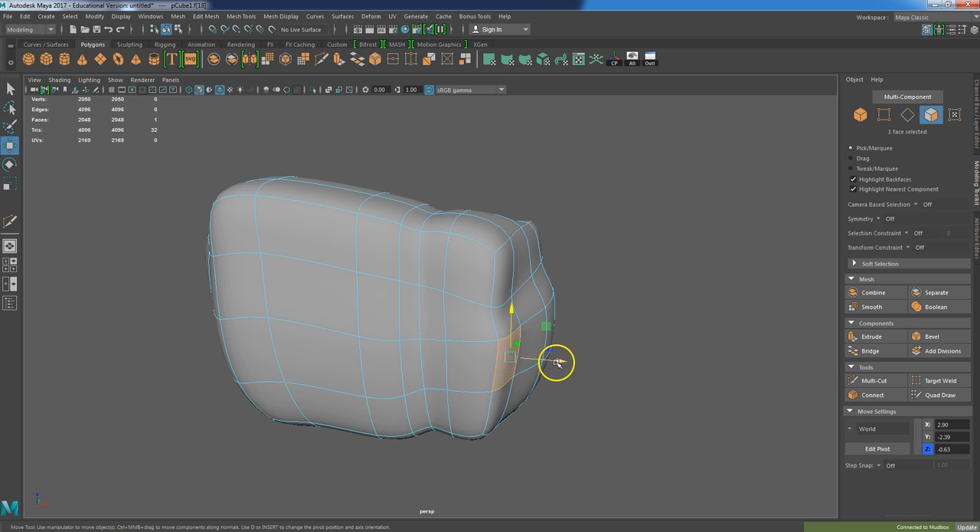
left_click(502, 354)
left_click_drag(501, 354, 518, 365)
Select and move faces on the side to push the corner bulge further out
left_click(422, 339)
left_click_drag(422, 339, 559, 344, "alt")
left_click(494, 269)
left_click_drag(495, 269, 300, 345, "alt")
left_click_drag(722, 298, 605, 327, "alt")
left_click(615, 327)
left_click_drag(608, 372, 566, 366, "alt")
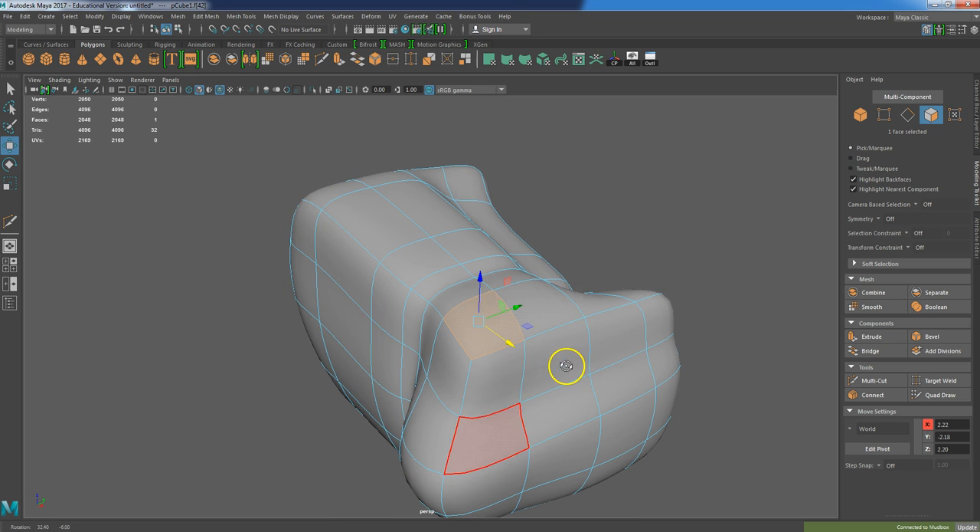
Select four faces on the upper front and scale them
left_click(513, 374, "shift")
key("e")
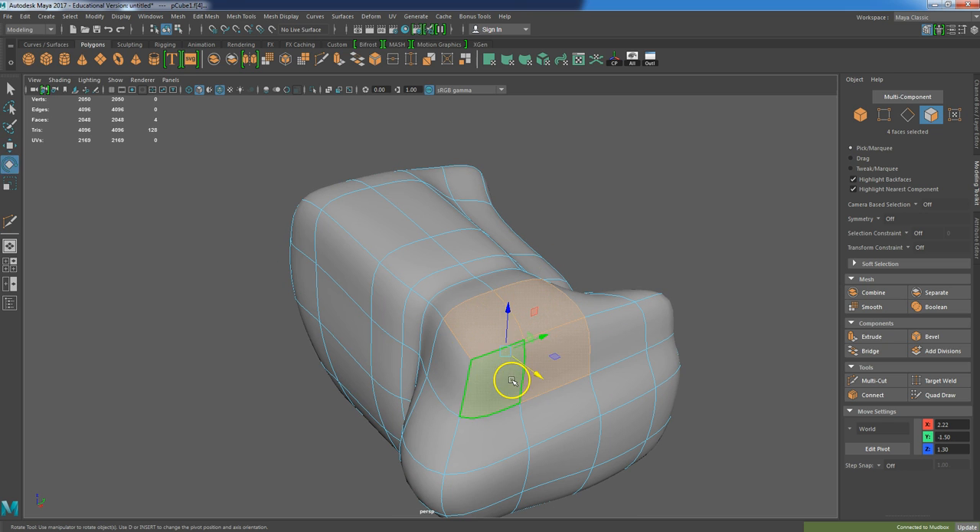
key("r")
left_click_drag(471, 366, 546, 391, "alt")
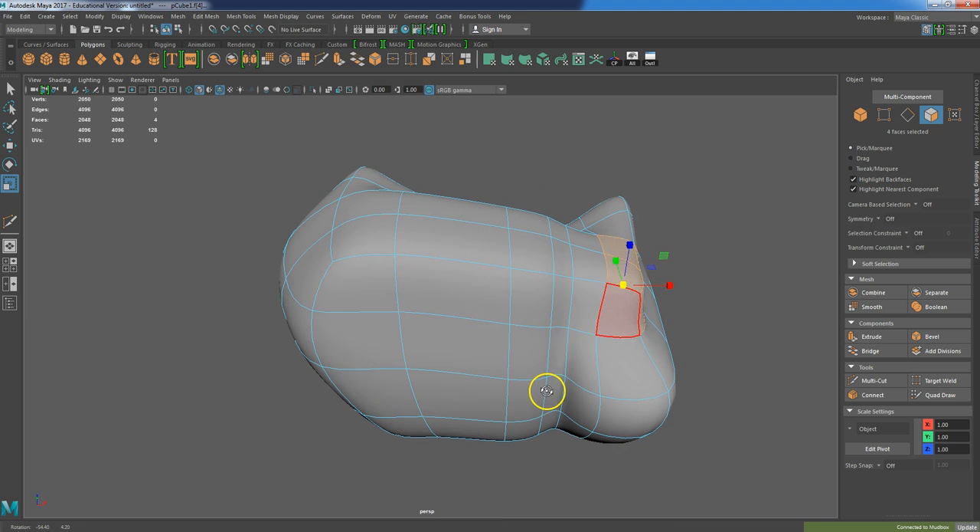
Select a block of faces across the top and rotate them
left_click(496, 244)
left_click_drag(494, 375, 496, 395, "alt")
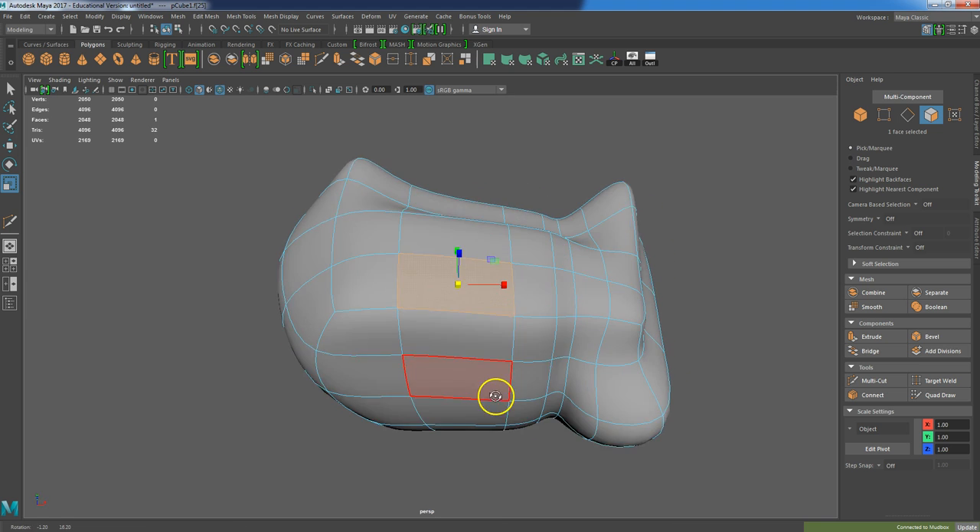
left_click_drag(477, 118, 747, 491)
key("w")
key("e")
left_click(632, 328)
left_click_drag(636, 324, 757, 327, "alt")
left_click(756, 327)
left_click_drag(623, 355, 624, 357)
left_click_drag(586, 286, 571, 292, "alt")
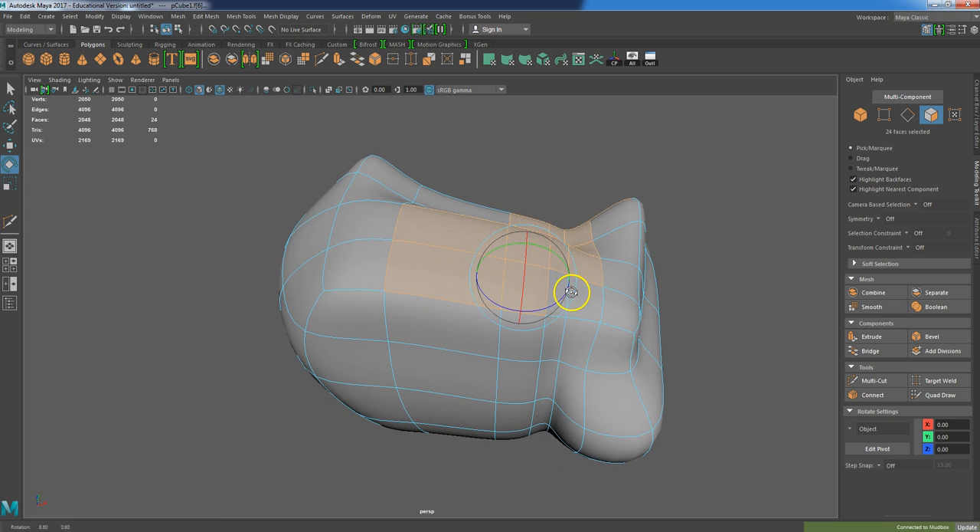
Select the faces of one half of the mesh and rotate and move them in the top view
left_click(532, 164)
left_click_drag(533, 164, 768, 515)
left_click_drag(768, 510, 784, 446, "alt")
mouse_move(512, 263)
left_mouse_down("alt")
mouse_move(501, 260)
mouse_move(516, 253)
left_mouse_up("alt")
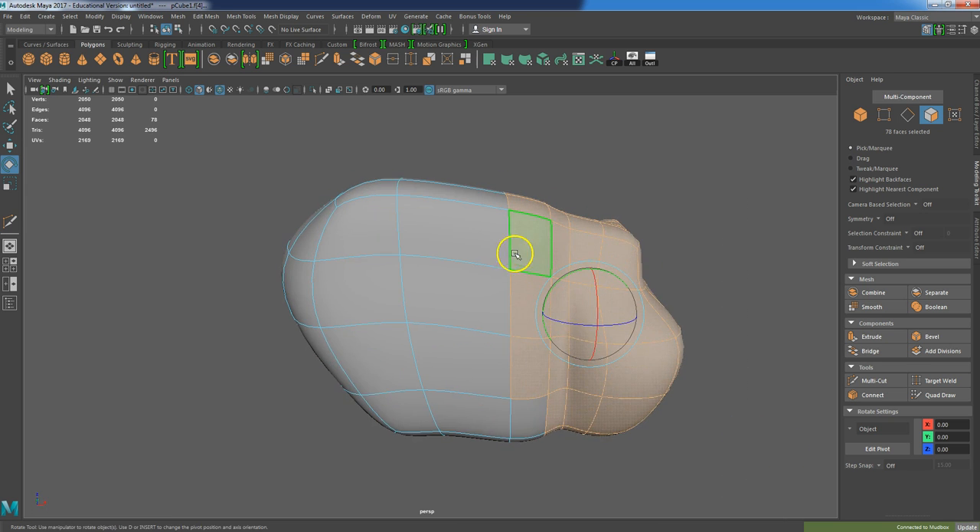
key("space")
key("space")
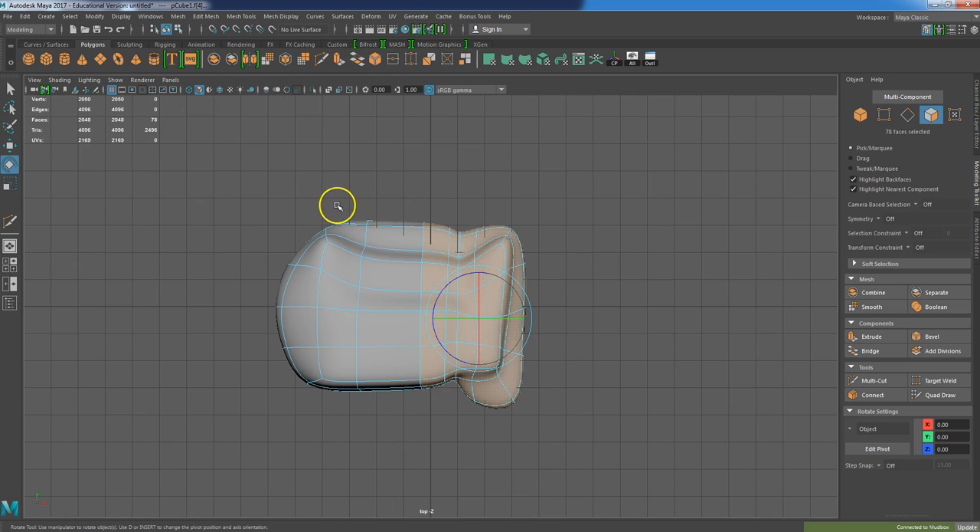
left_click(422, 198)
left_click_drag(478, 326, 567, 425)
key("w")
left_click_drag(479, 316, 463, 333)
left_click_drag(430, 365, 412, 363, "alt")
Return to the perspective view and move a bottom face sideways
key("space")
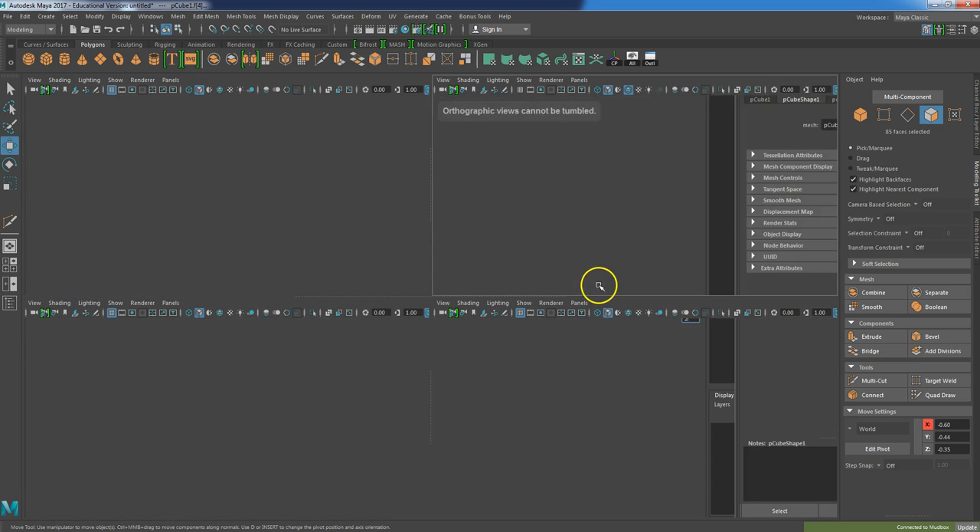
key("space")
left_click_drag(635, 284, 432, 417, "alt")
right_click(439, 277)
left_click(459, 399)
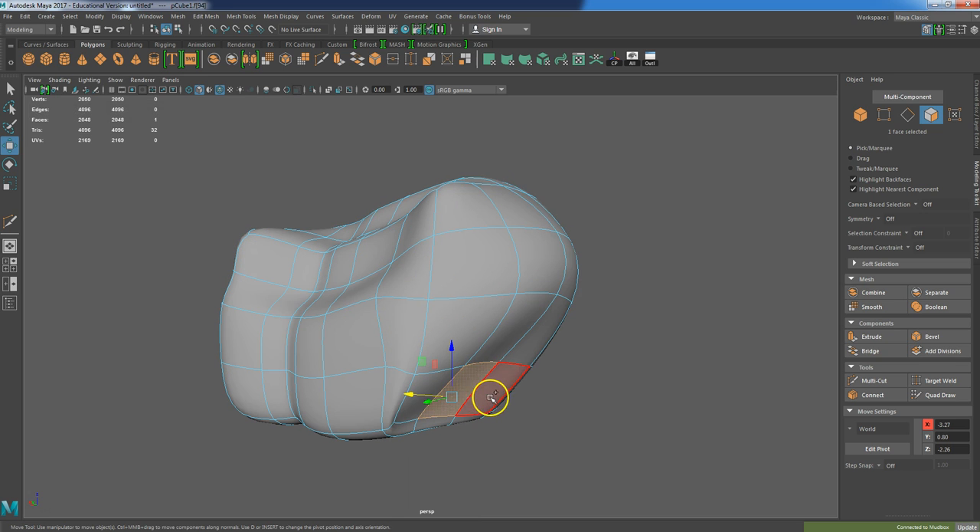
left_click(429, 392, "shift")
left_click_drag(431, 395, 291, 385)
left_click(526, 404)
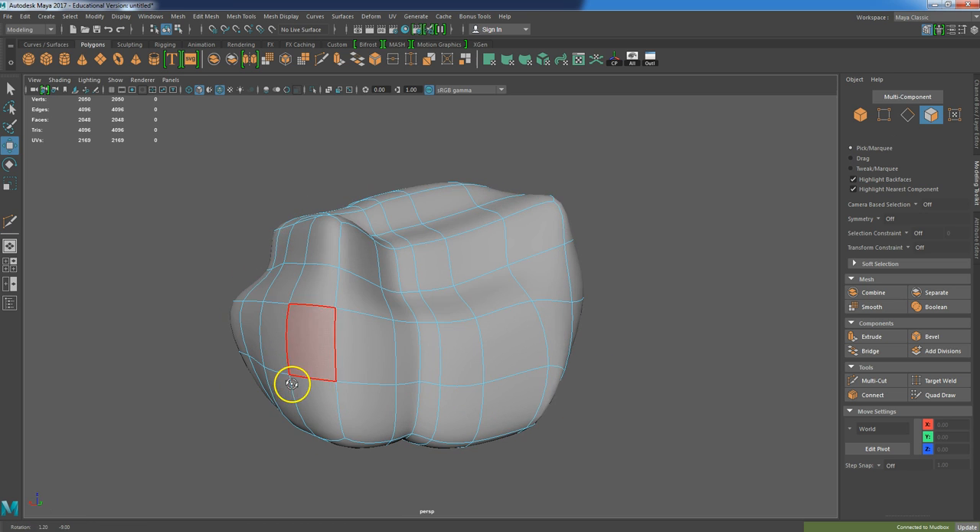
Select and move several faces along the left side to create uneven bumps
left_click(285, 346)
left_click(277, 347, "shift")
left_click_drag(253, 336, 285, 280)
left_click(295, 260)
left_click_drag(297, 222, 295, 243)
left_click(365, 266)
left_click_drag(365, 266, 364, 287, "alt")
left_click_drag(367, 231, 433, 201)
left_click(421, 208)
Select a lower front face and move it inward
left_click_drag(350, 368, 651, 351, "alt")
left_click(515, 334)
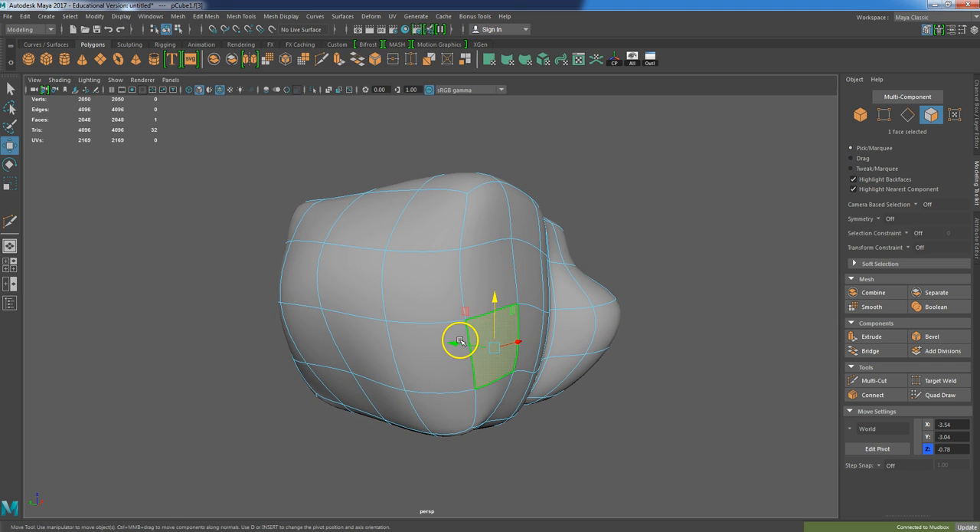
left_click_drag(460, 340, 441, 343)
Select three top corner faces, scale them down and move them up and inward
left_click(483, 211)
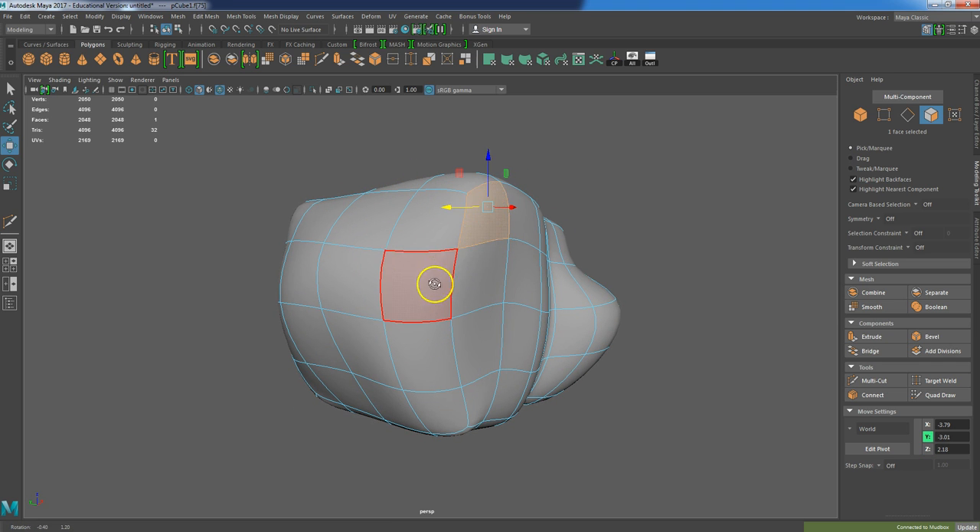
left_click_drag(434, 284, 437, 299, "alt")
key("r")
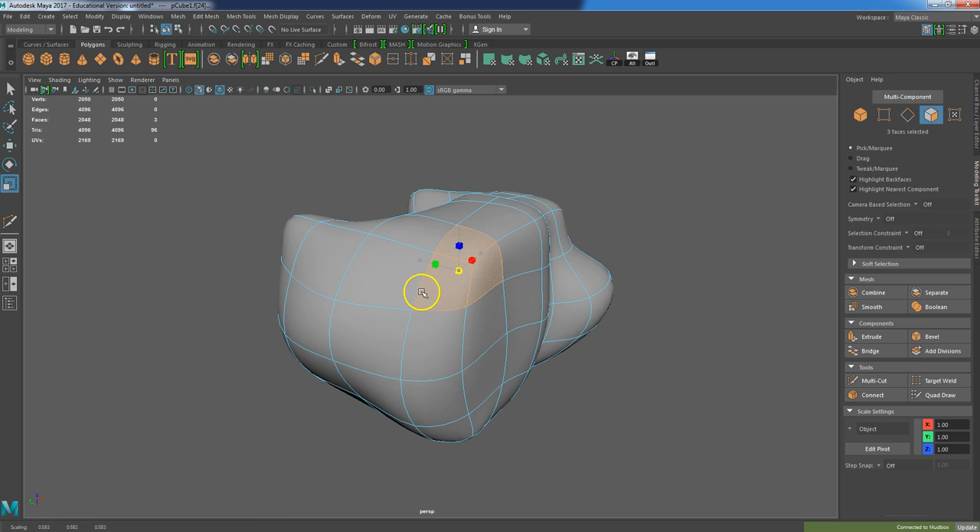
key("w")
mouse_move(436, 263)
left_mouse_down()
mouse_move(420, 262)
mouse_move(437, 257)
left_mouse_up()
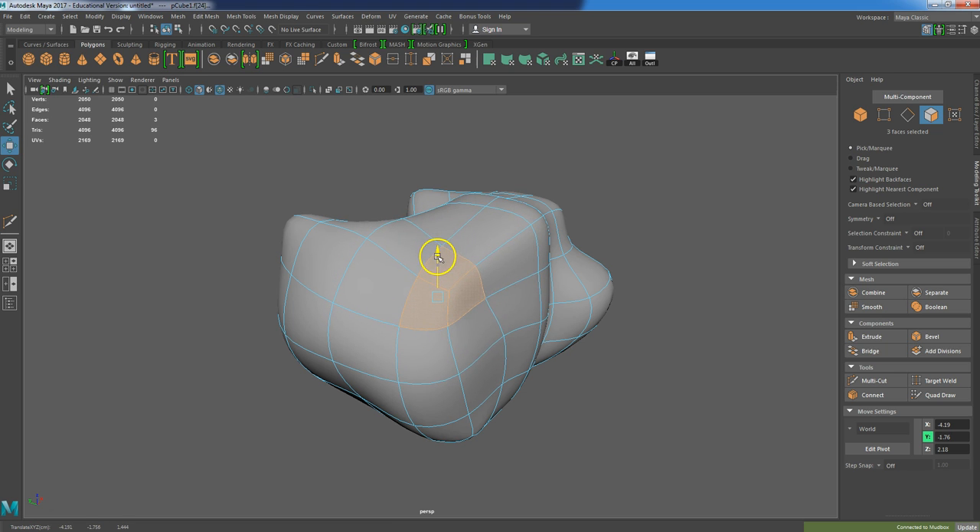
left_click_drag(508, 283, 538, 296, "alt")
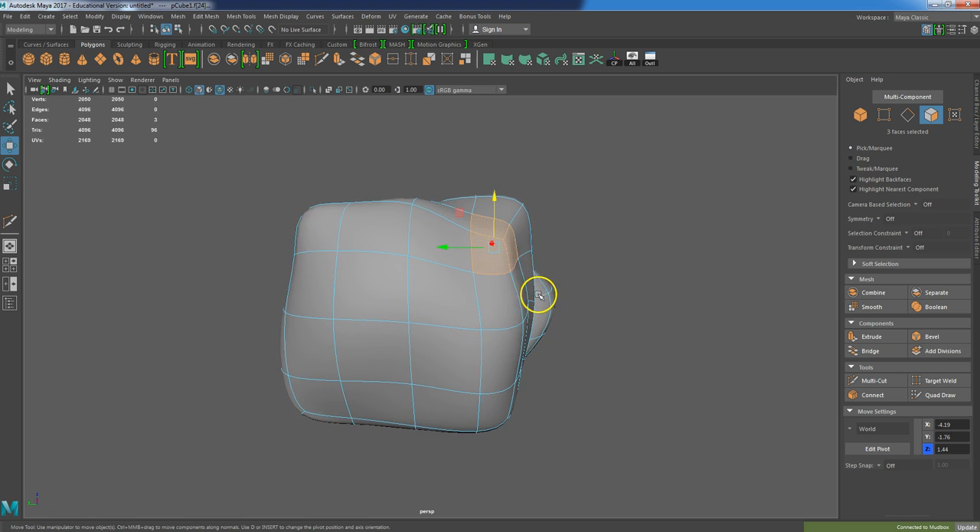
left_click_drag(463, 245, 439, 252)
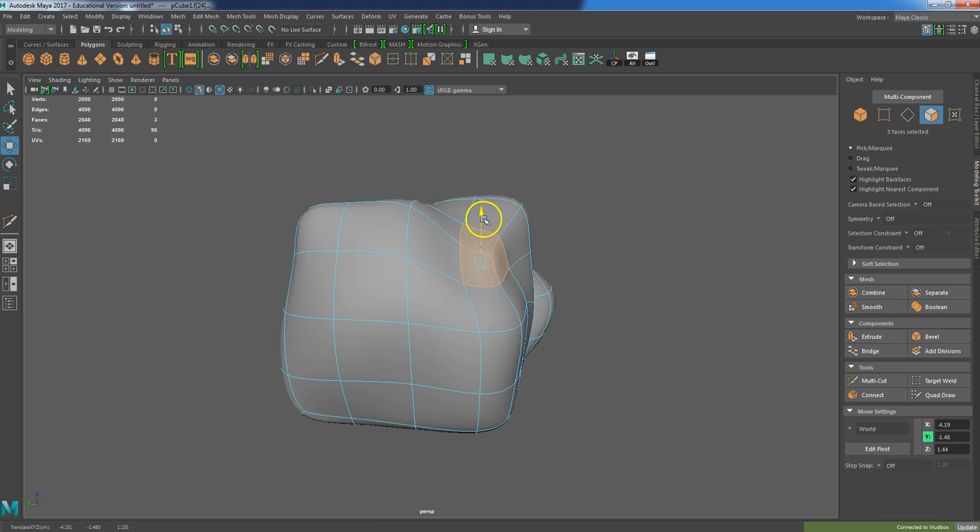
left_click_drag(566, 217, 519, 227, "alt")
Select four faces at the bottom corner and move them outward
left_click(528, 247)
left_click_drag(492, 280, 547, 271, "alt")
left_click(479, 421)
left_click(510, 399, "shift")
left_click_drag(525, 385, 551, 420, "alt")
left_click(530, 386, "shift")
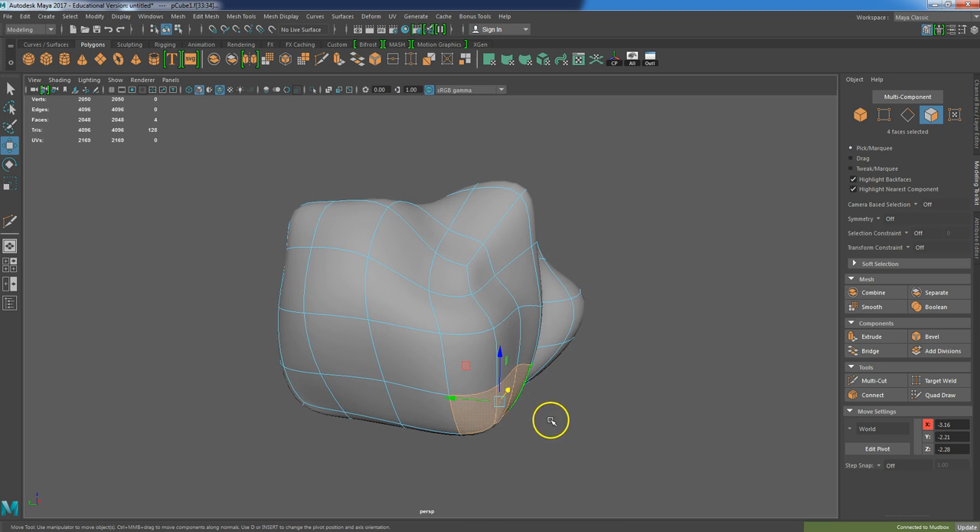
left_click_drag(453, 398, 530, 372)
left_click_drag(498, 423, 451, 399, "alt")
Switch to edge selection and move two bottom edges inward
mouse_move(456, 247)
right_mouse_down()
mouse_move(457, 309)
mouse_move(457, 230)
right_mouse_up()
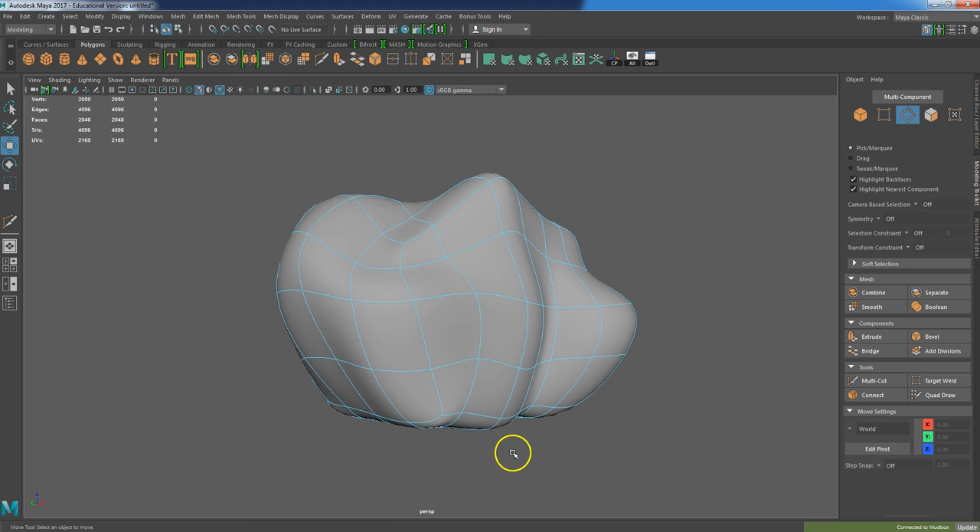
left_click(453, 413)
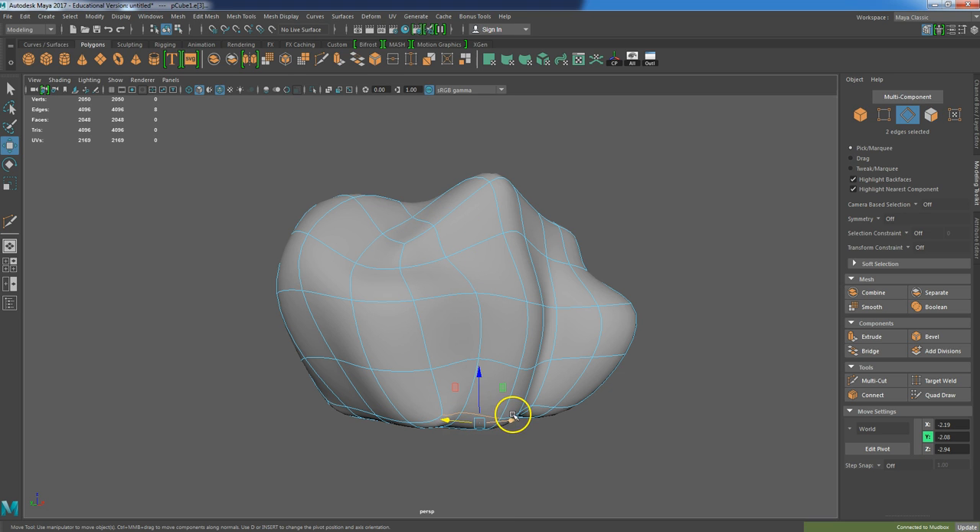
left_click_drag(492, 414, 444, 397, "alt")
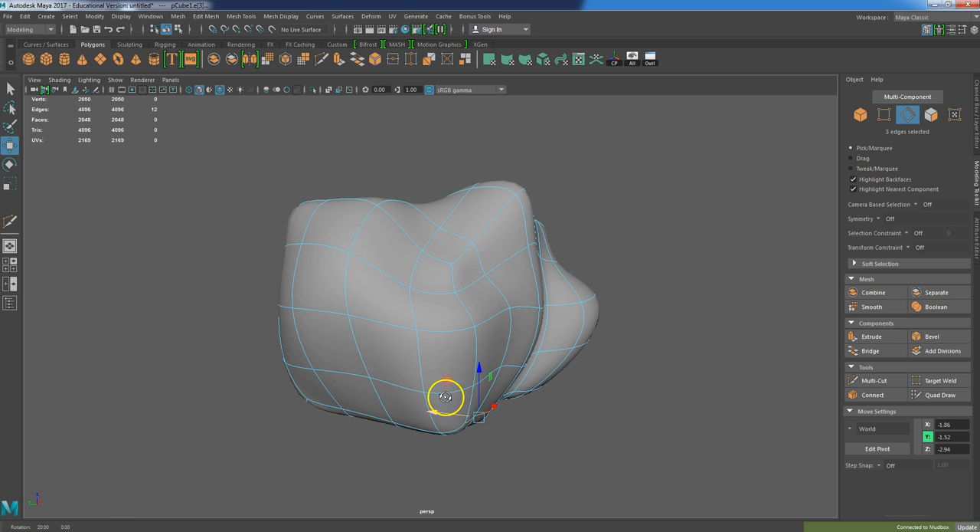
Select and move edges on the lower side to reshape the corner
left_click(490, 377, "shift")
left_click(514, 367, "shift")
left_click_drag(445, 373, 385, 335)
left_click(367, 308)
right_click_drag(365, 307, 351, 278)
Move a front face and two left-side faces to refine the dent
left_click(363, 303)
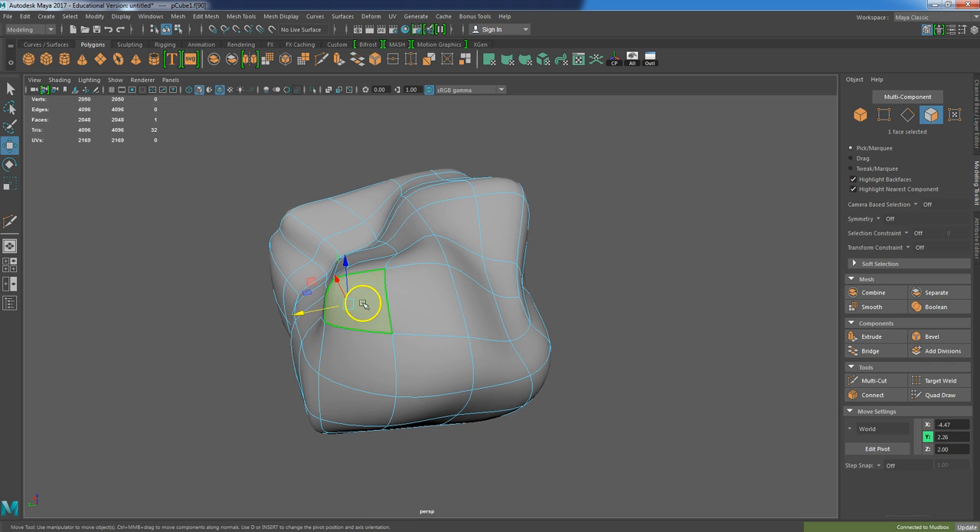
left_click_drag(331, 313, 342, 299)
left_click_drag(317, 361, 343, 385, "alt")
left_click(301, 381, "shift")
left_click_drag(265, 365, 241, 374)
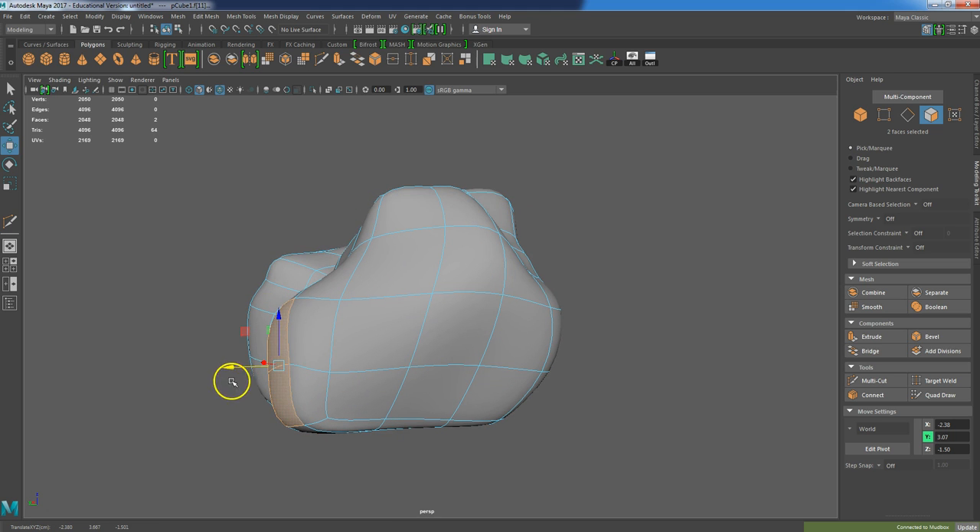
Select a face on the left side and move it outward
left_click(228, 421)
left_click(281, 339)
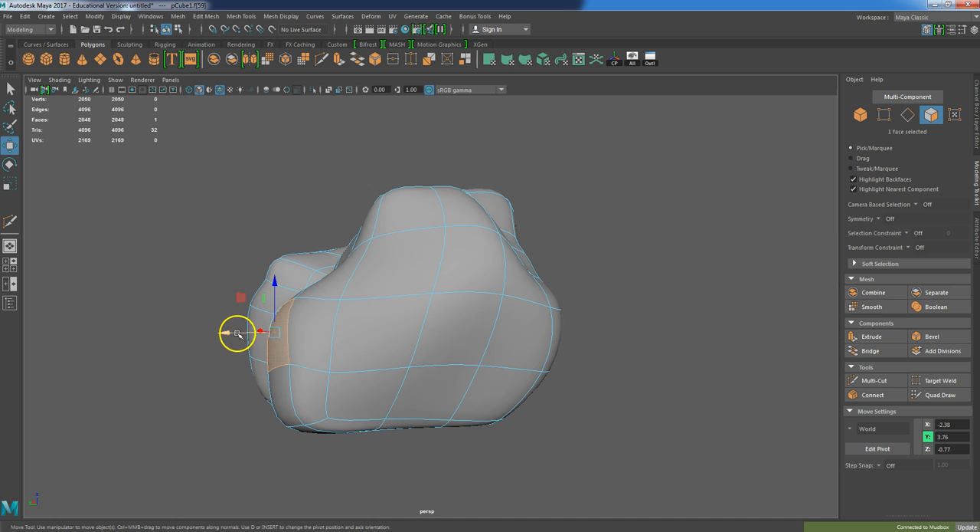
left_click_drag(222, 335, 314, 307, "alt")
left_click(314, 320)
Move the selected side face further and select a face at the bottom corner
key("e")
key("r")
key("w")
left_click_drag(306, 346, 321, 268, "alt")
mouse_move(315, 313)
left_mouse_down("alt")
mouse_move(208, 296)
mouse_move(186, 327)
mouse_move(210, 313)
mouse_move(311, 305)
left_mouse_up("alt")
left_click_drag(392, 326, 462, 399, "alt")
left_click(456, 375)
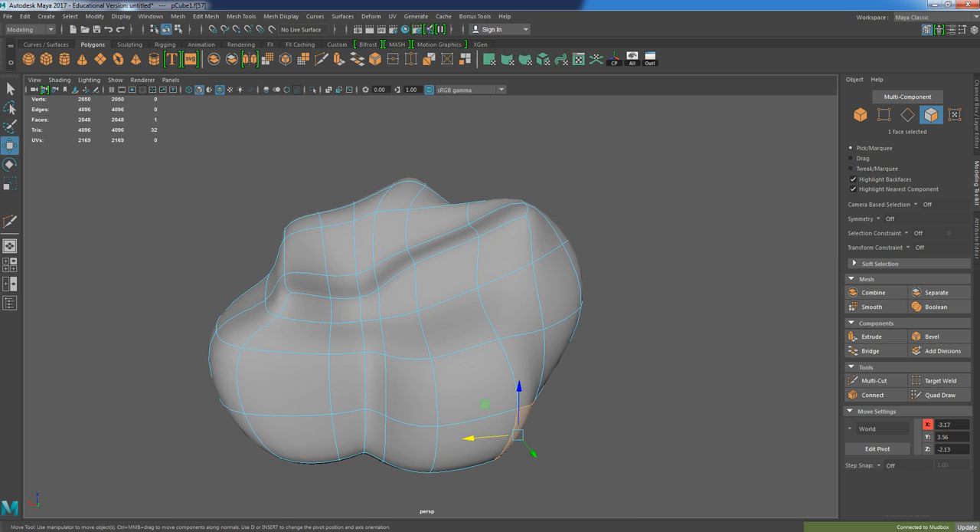